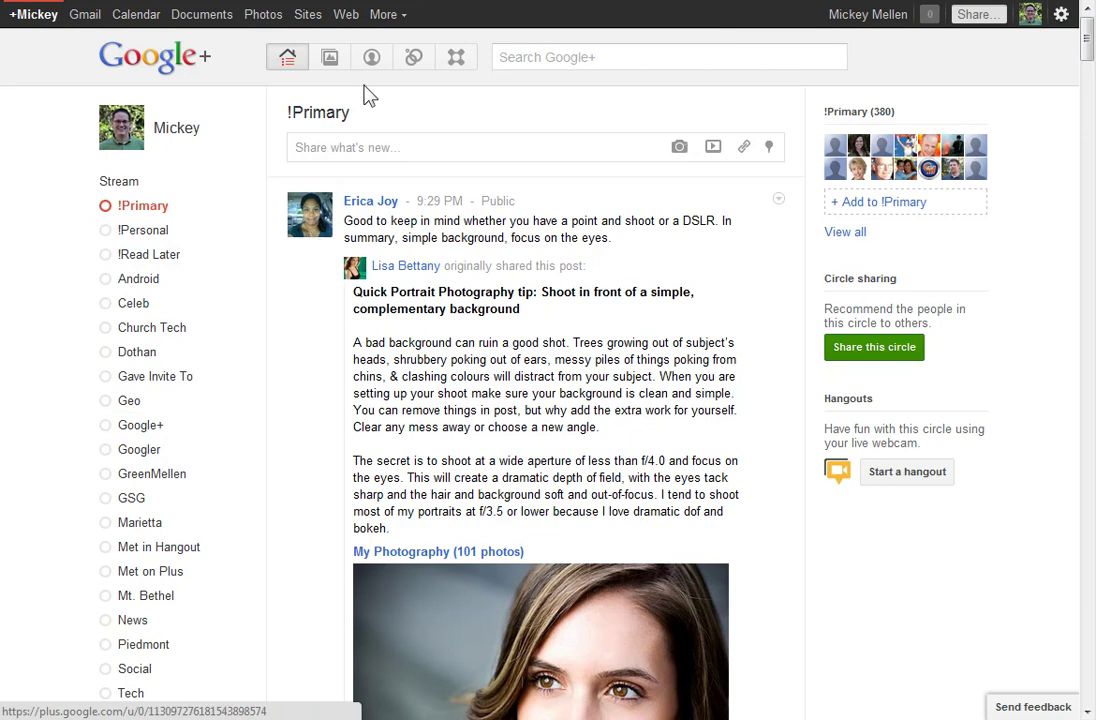
- Open the Circles page, move the Celeb circle ahead of Android, and put Android back in front of it
{"action": "left_click", "coordinate": [418, 60]}
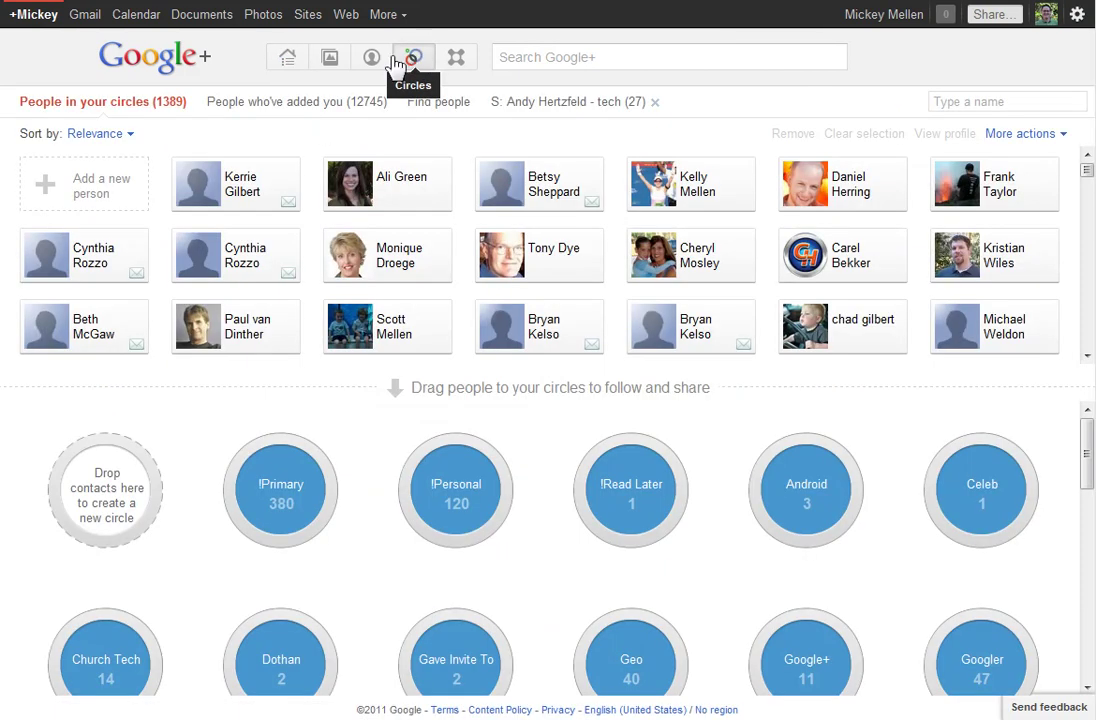
{"action": "left_click_drag", "start_coordinate": [988, 490], "coordinate": [773, 490]}
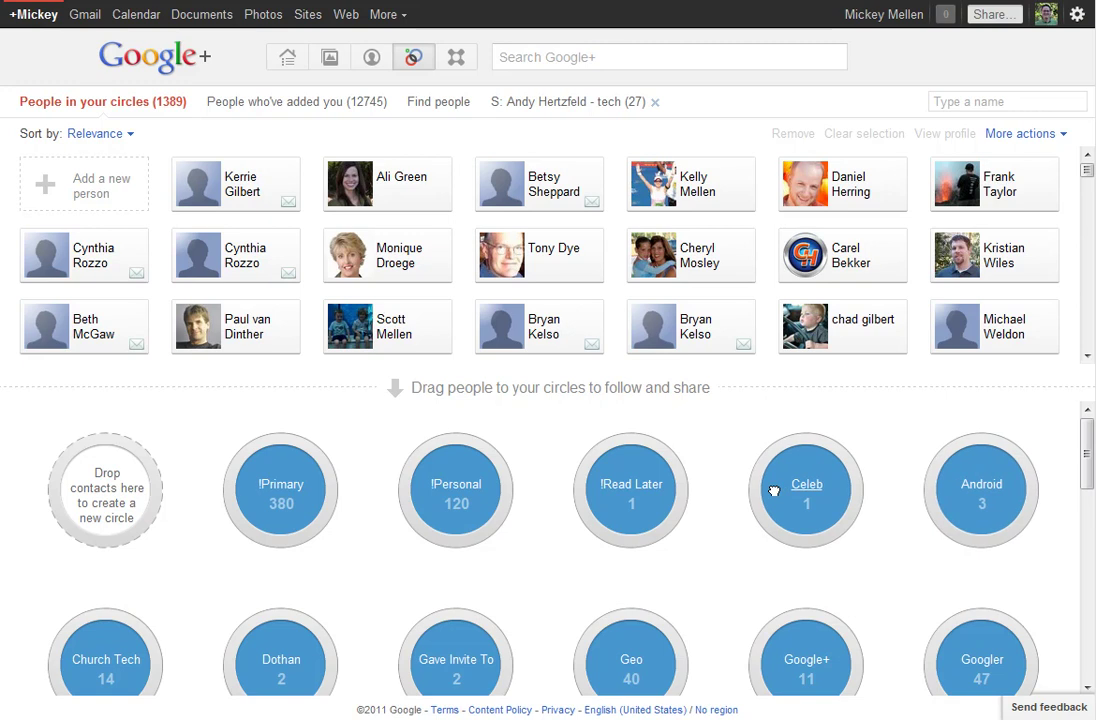
{"action": "left_click_drag", "start_coordinate": [978, 480], "coordinate": [776, 483]}
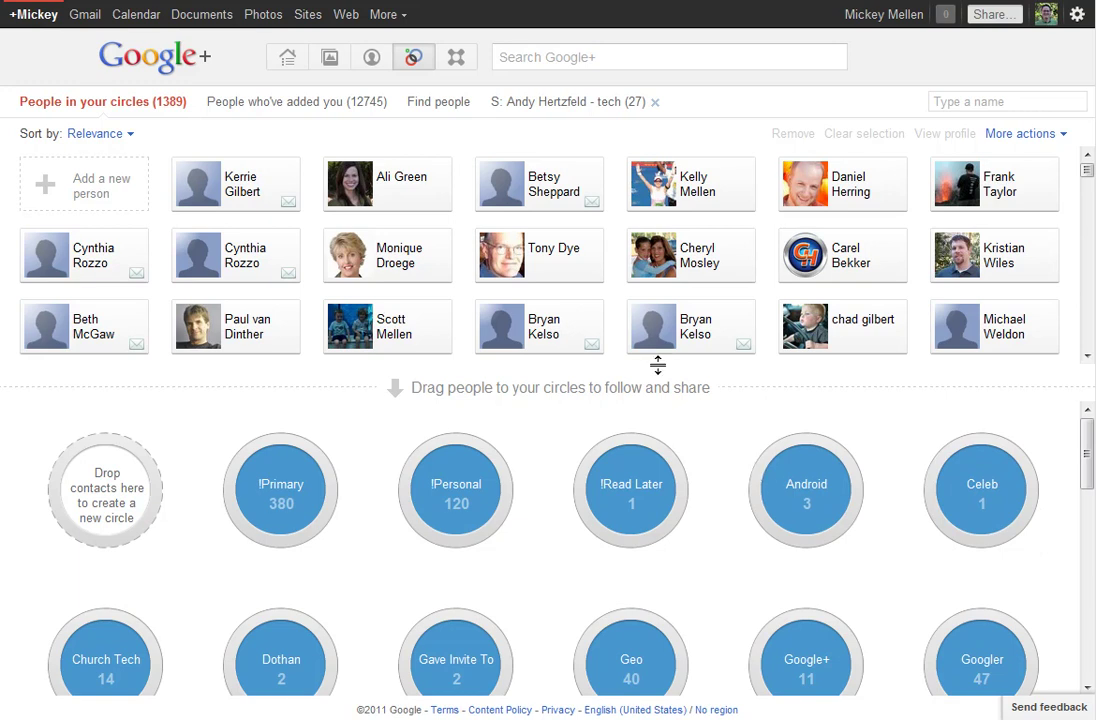
- Reload the home stream and expand the full circle list to view the Geo circle's stream
{"action": "left_click", "coordinate": [289, 62]}
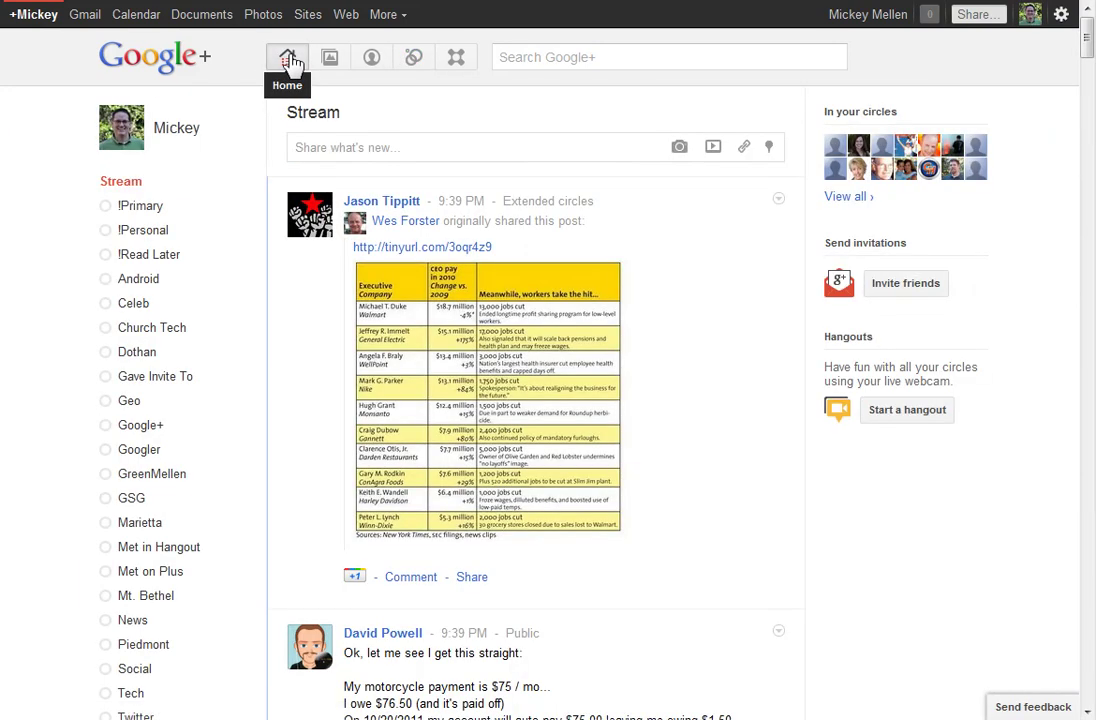
{"action": "key", "text": "F5"}
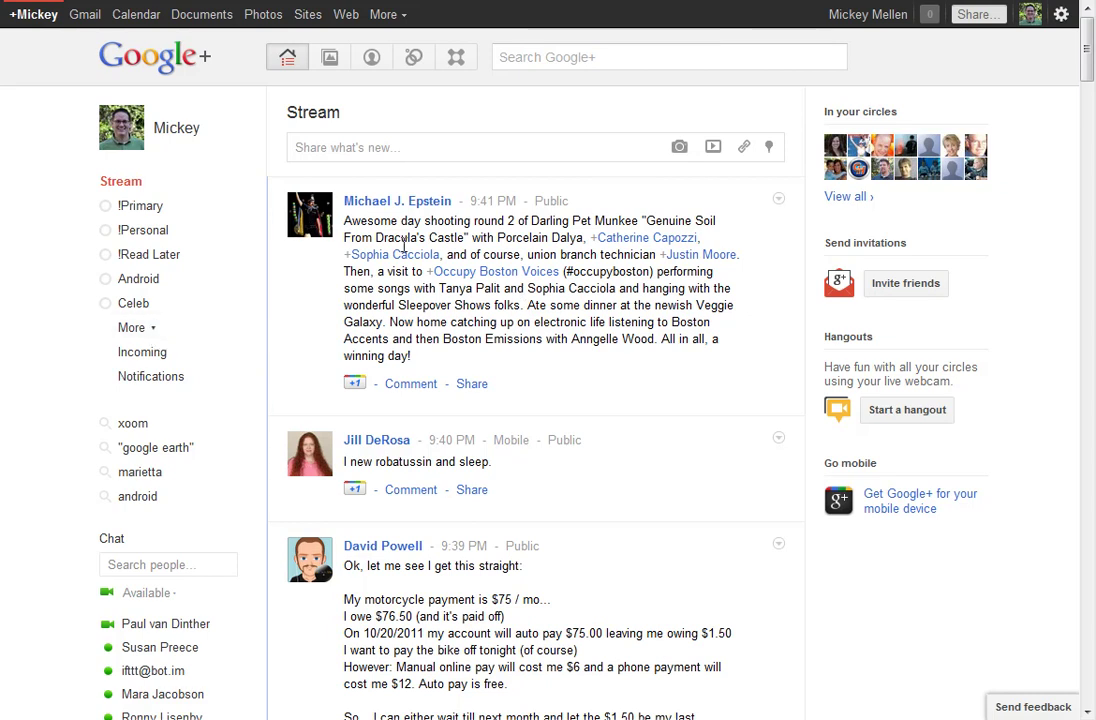
{"action": "left_click", "coordinate": [150, 328]}
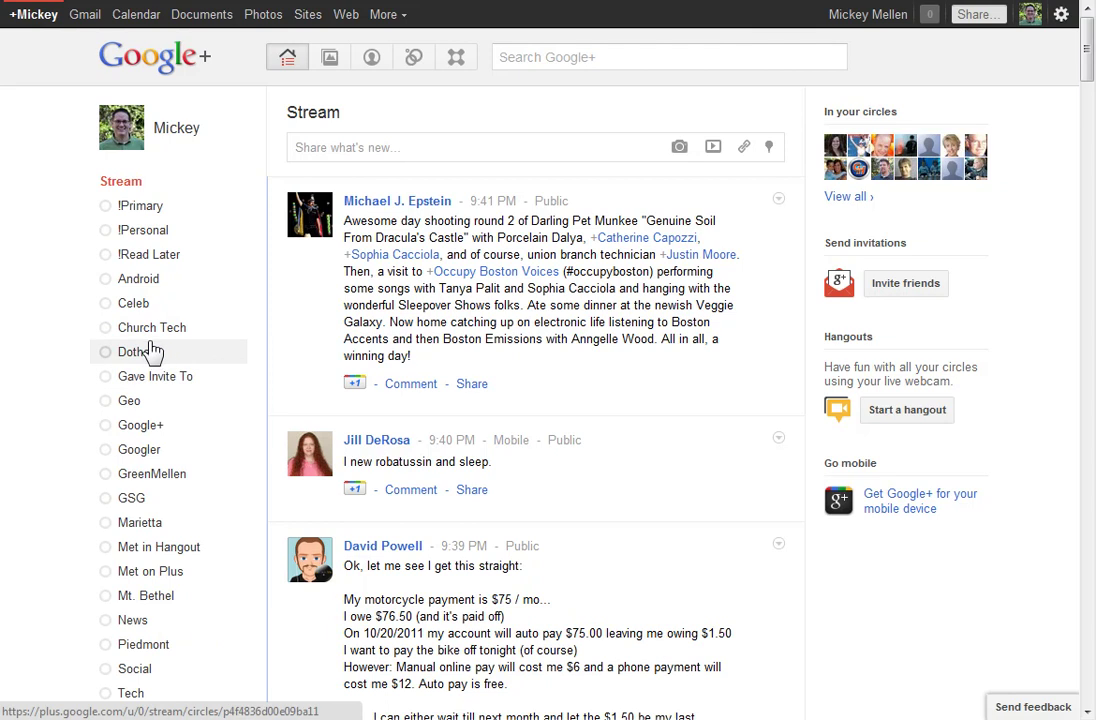
{"action": "left_click", "coordinate": [132, 402]}
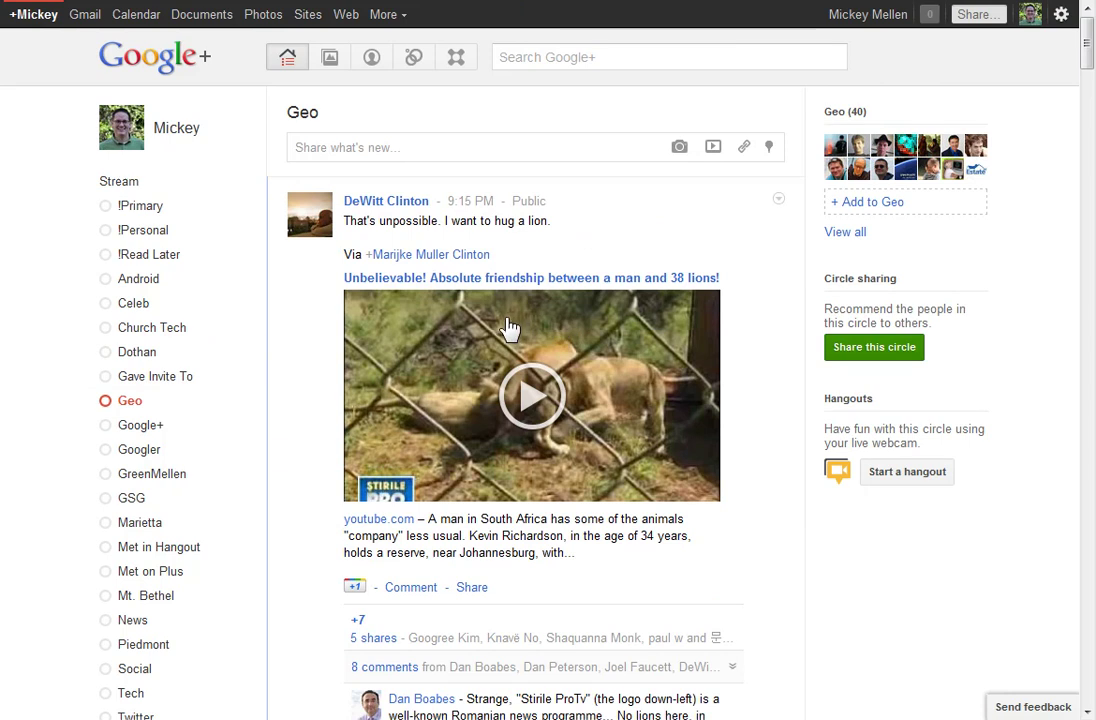
- Create an empty circle named "Dothan / Geo" from the Circles page
{"action": "left_click", "coordinate": [418, 58]}
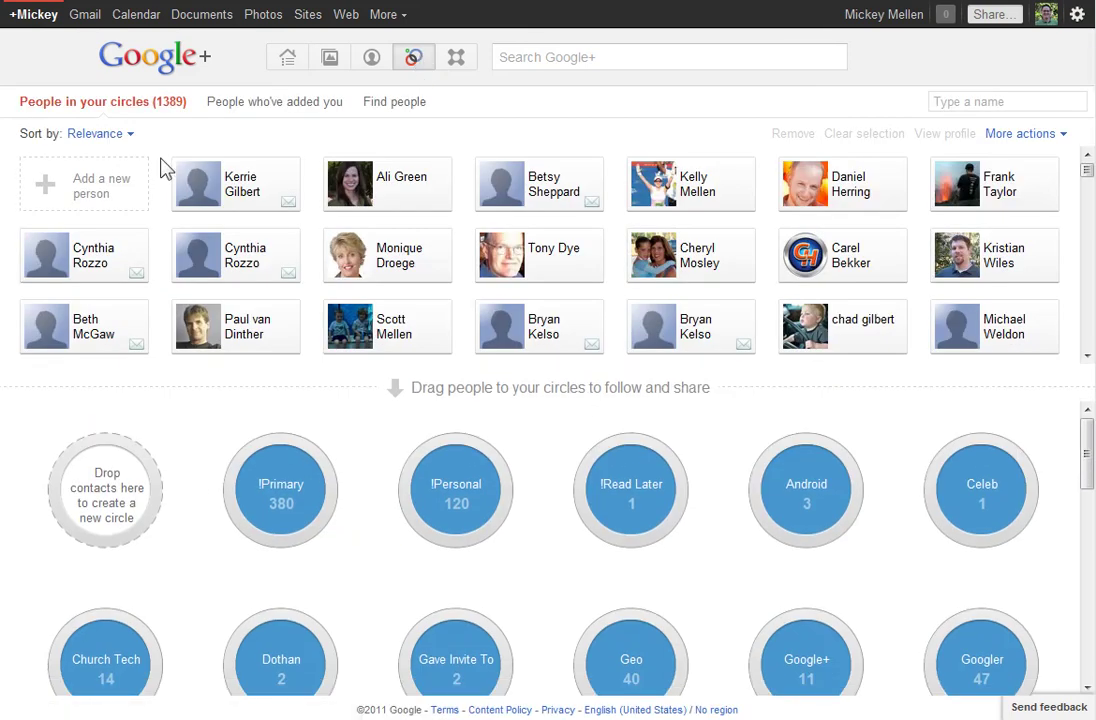
{"action": "mouse_move", "coordinate": [115, 495]}
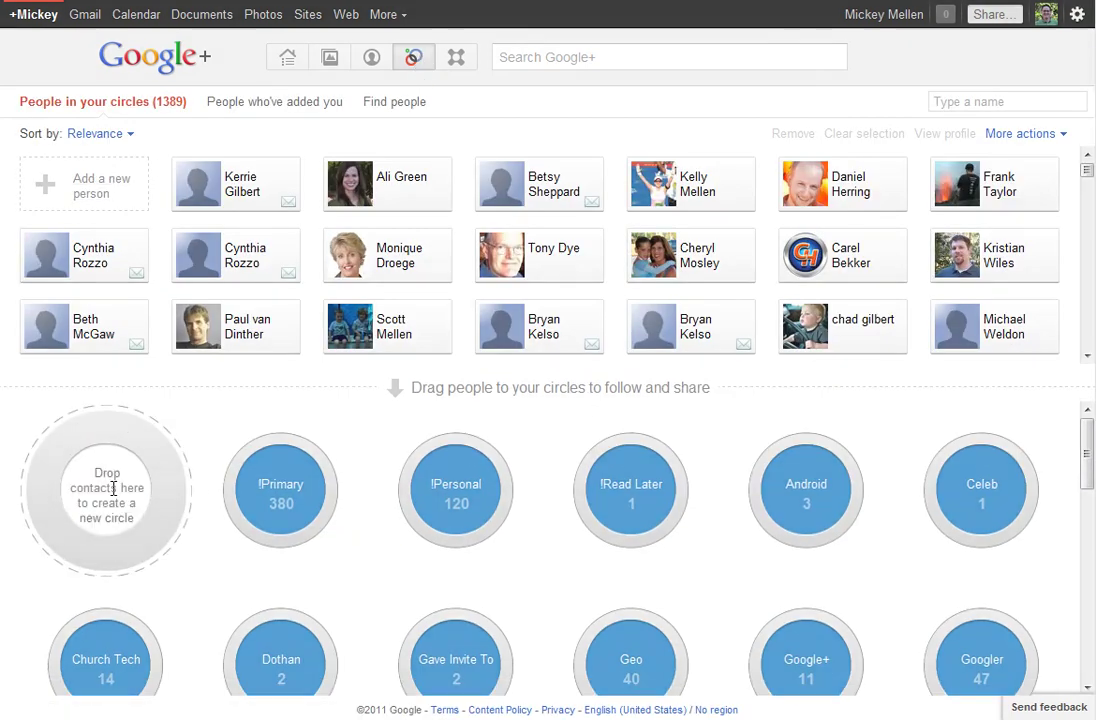
{"action": "left_click", "coordinate": [113, 488]}
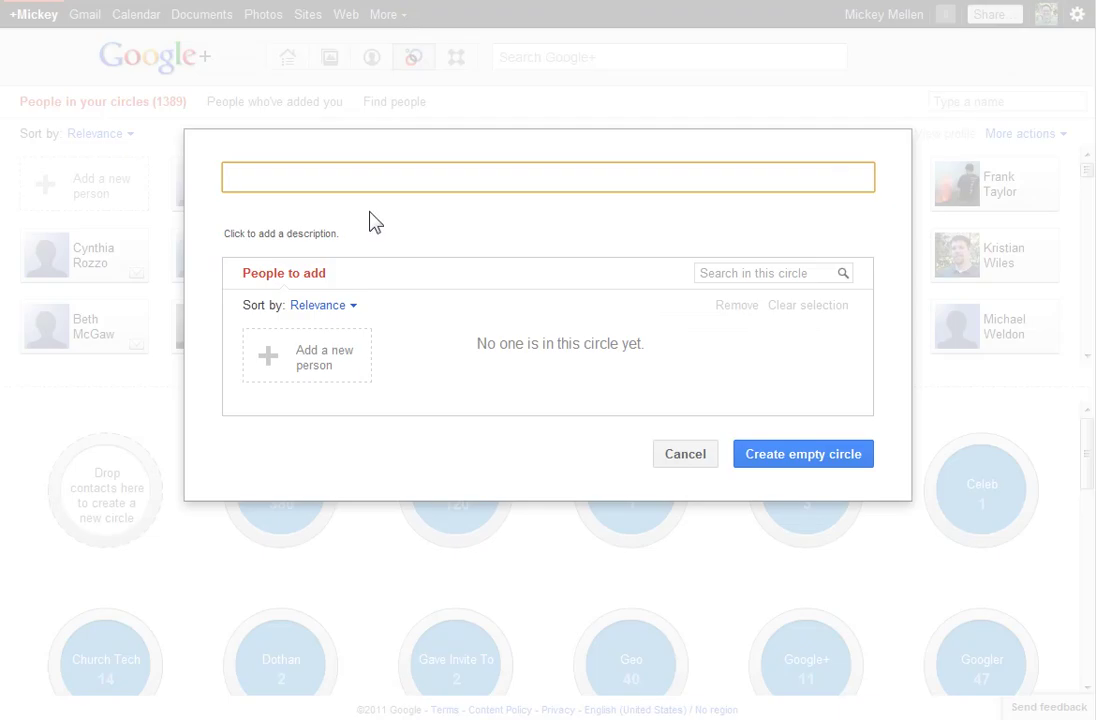
{"action": "type", "text": "Dothan / Geo"}
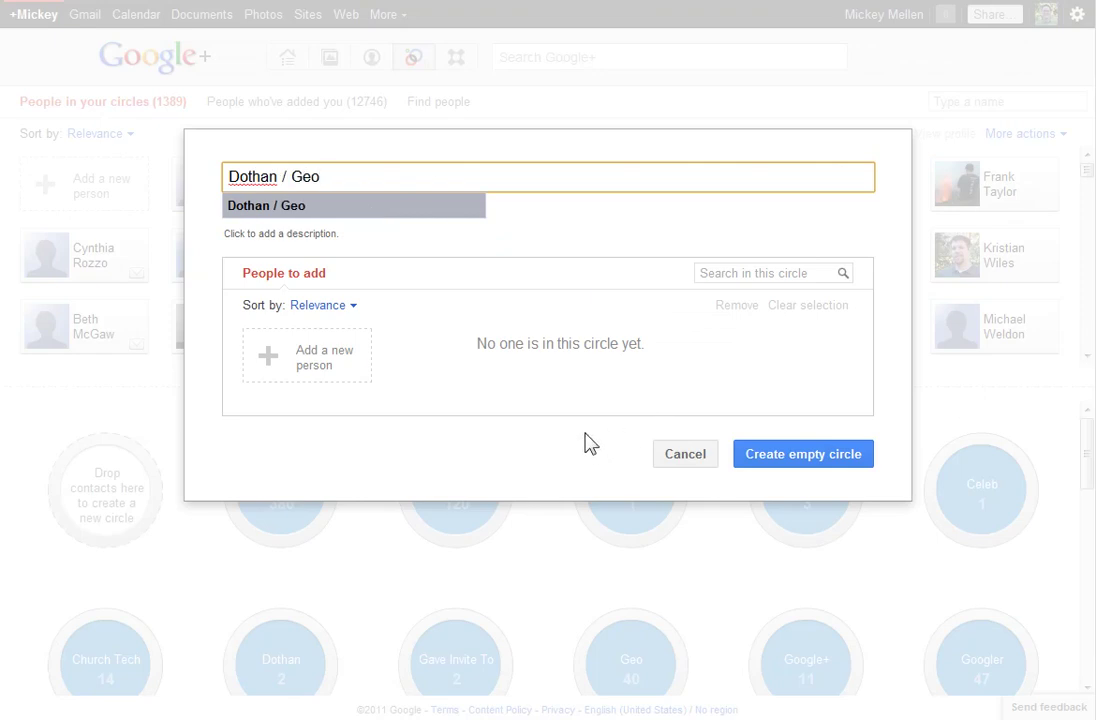
{"action": "left_click", "coordinate": [810, 457]}
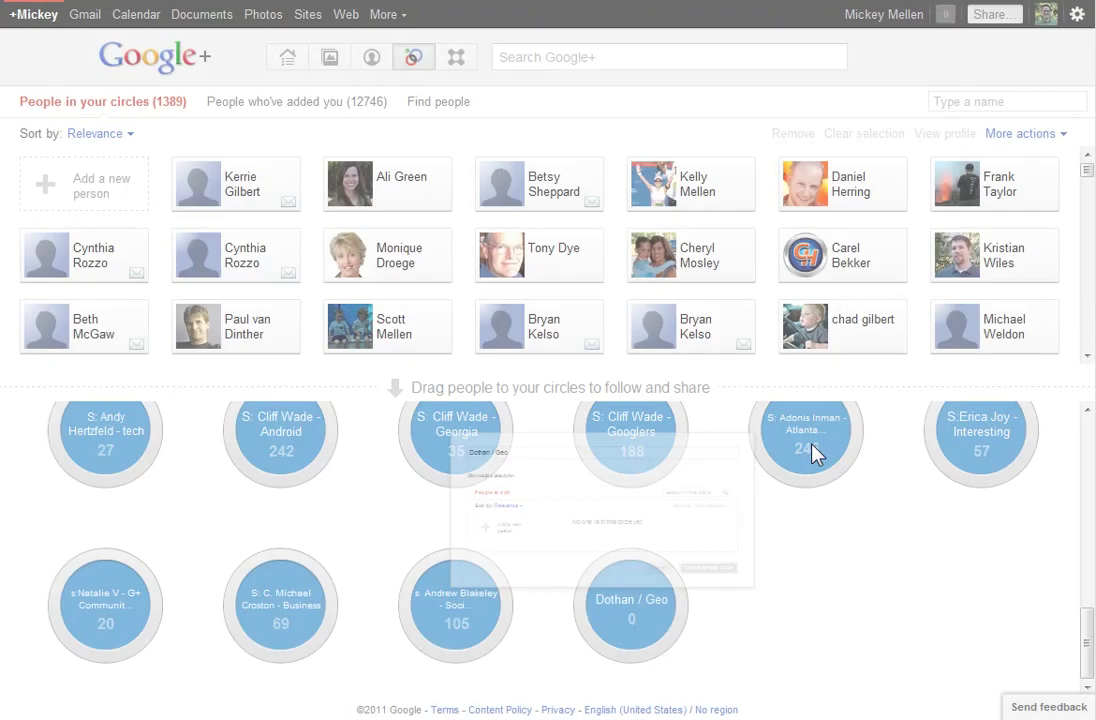
- Select everyone in the Geo circle and add them all to the Dothan / Geo circle
{"action": "left_click", "coordinate": [1088, 592]}
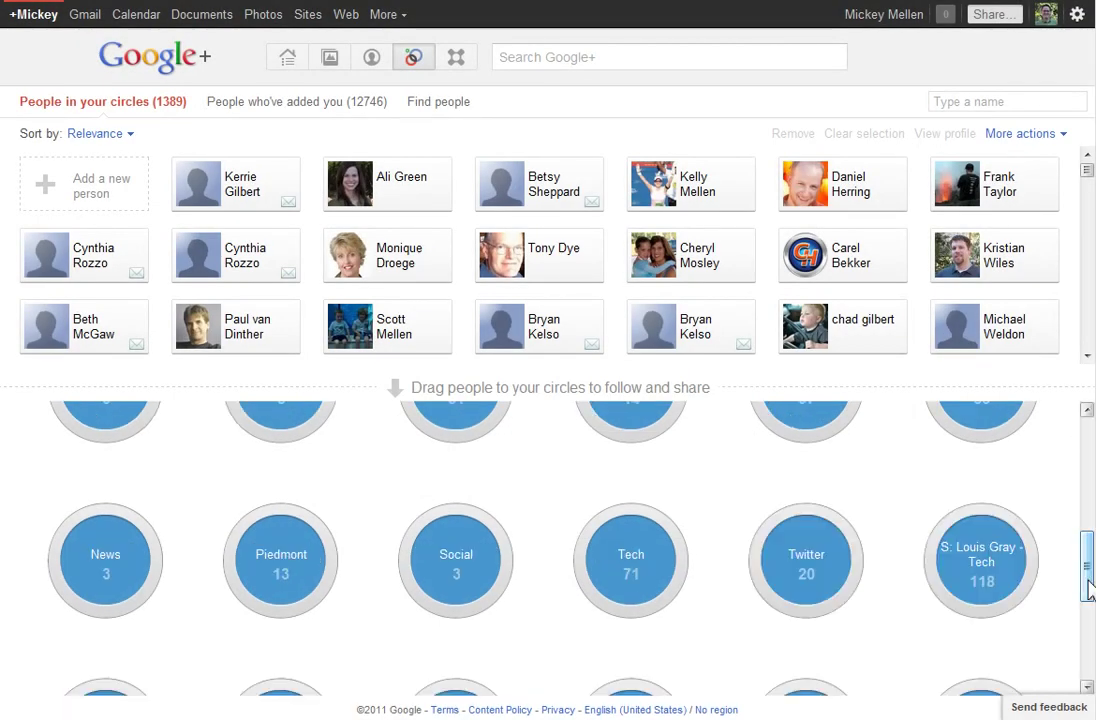
{"action": "left_click_drag", "start_coordinate": [1088, 592], "coordinate": [990, 508]}
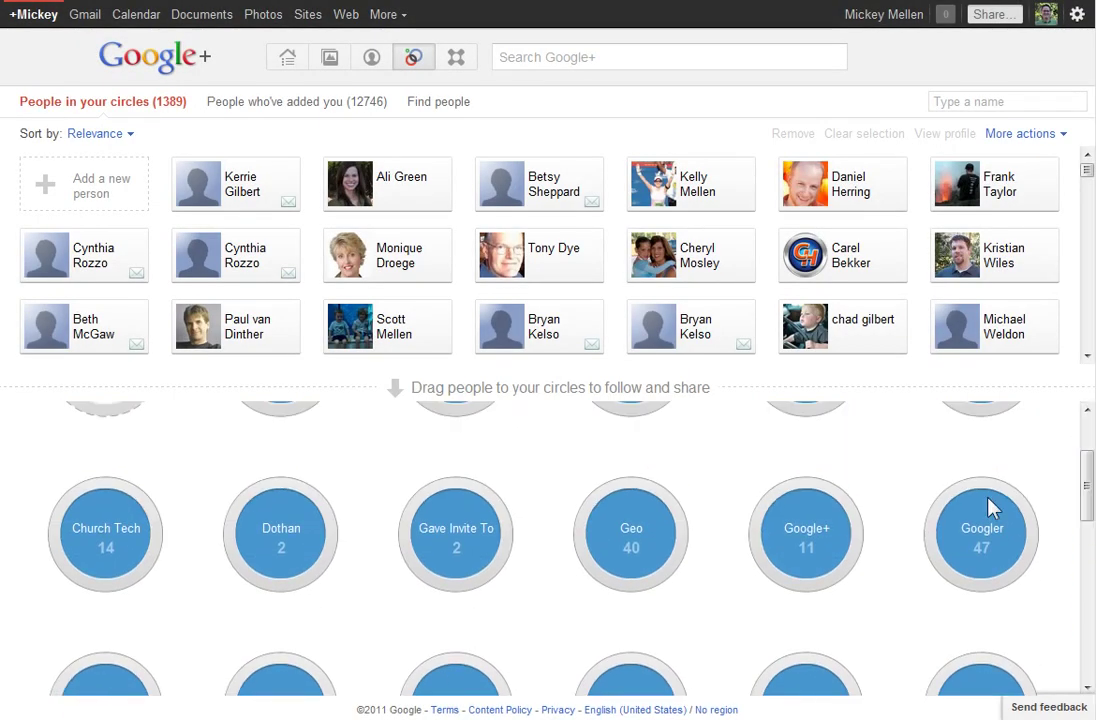
{"action": "left_click", "coordinate": [631, 533]}
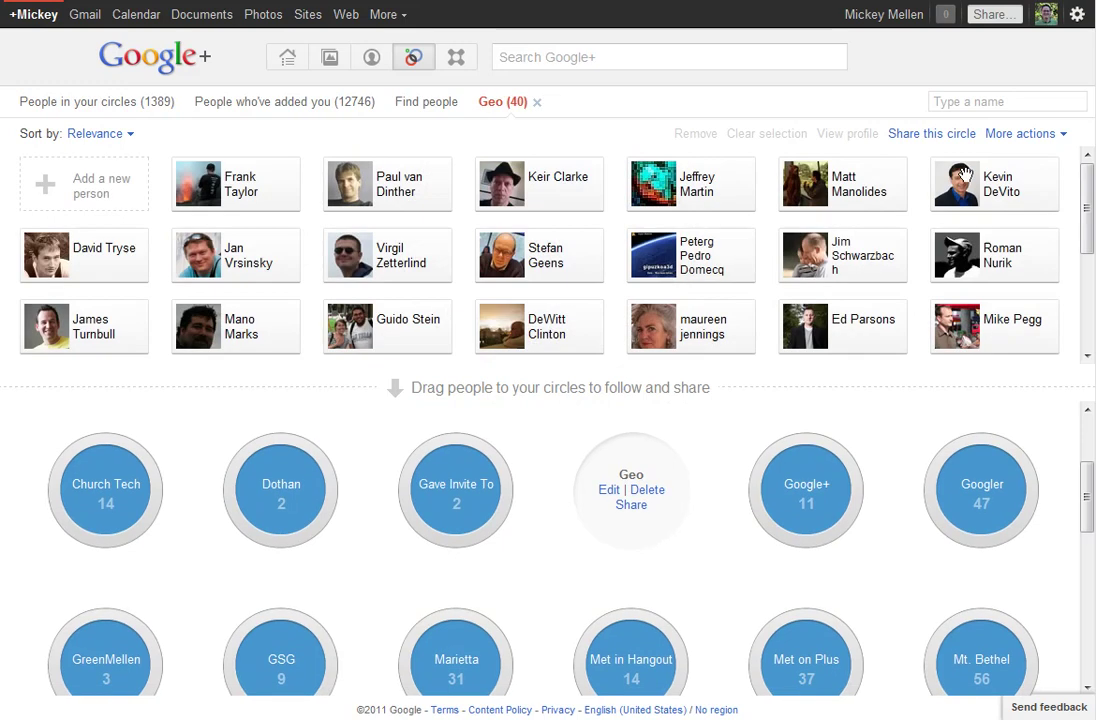
{"action": "left_click", "coordinate": [1058, 140]}
{"action": "left_click", "coordinate": [982, 159]}
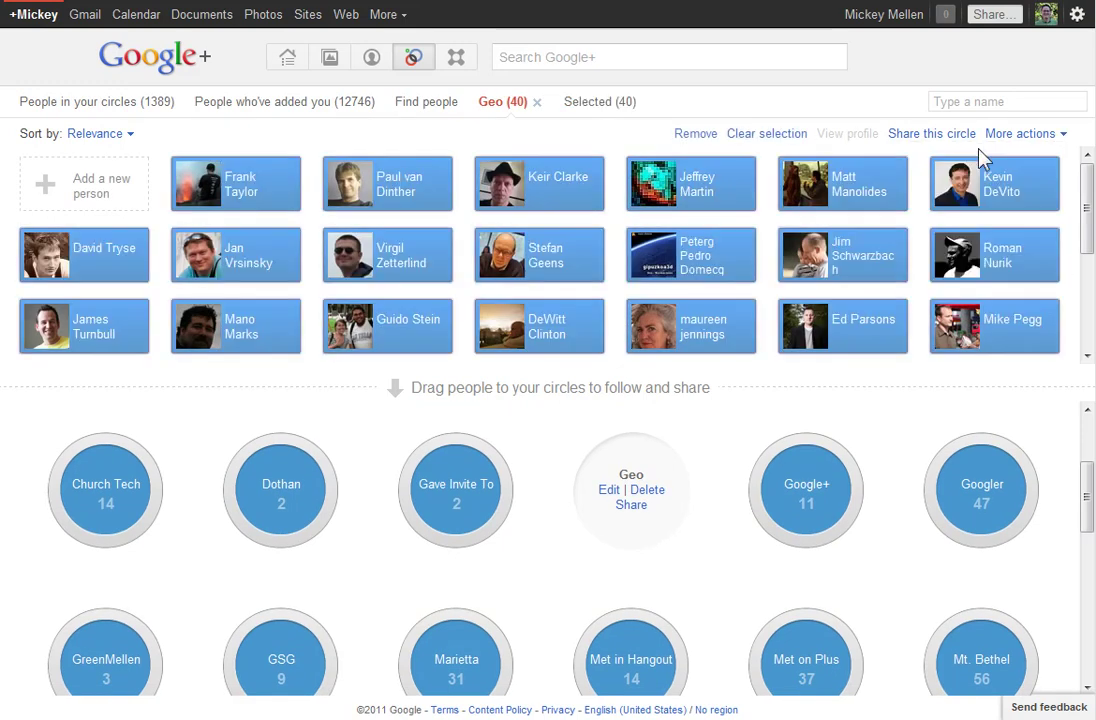
{"action": "left_click_drag", "start_coordinate": [1082, 492], "coordinate": [1084, 649]}
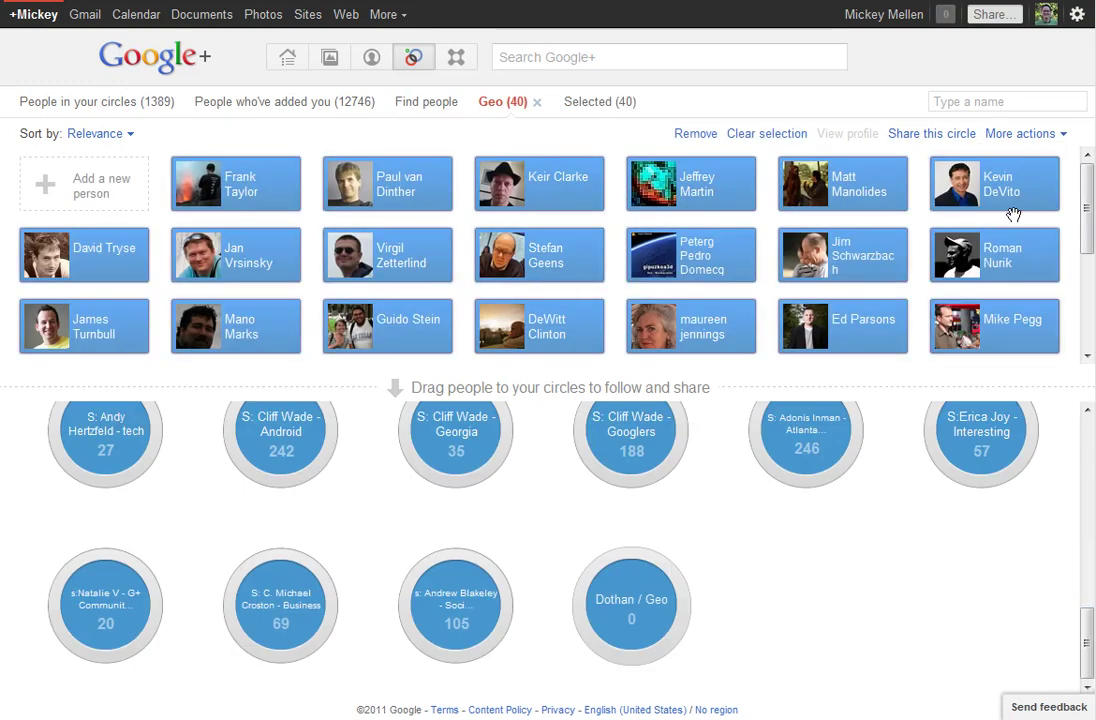
{"action": "left_click_drag", "start_coordinate": [917, 343], "coordinate": [641, 614]}
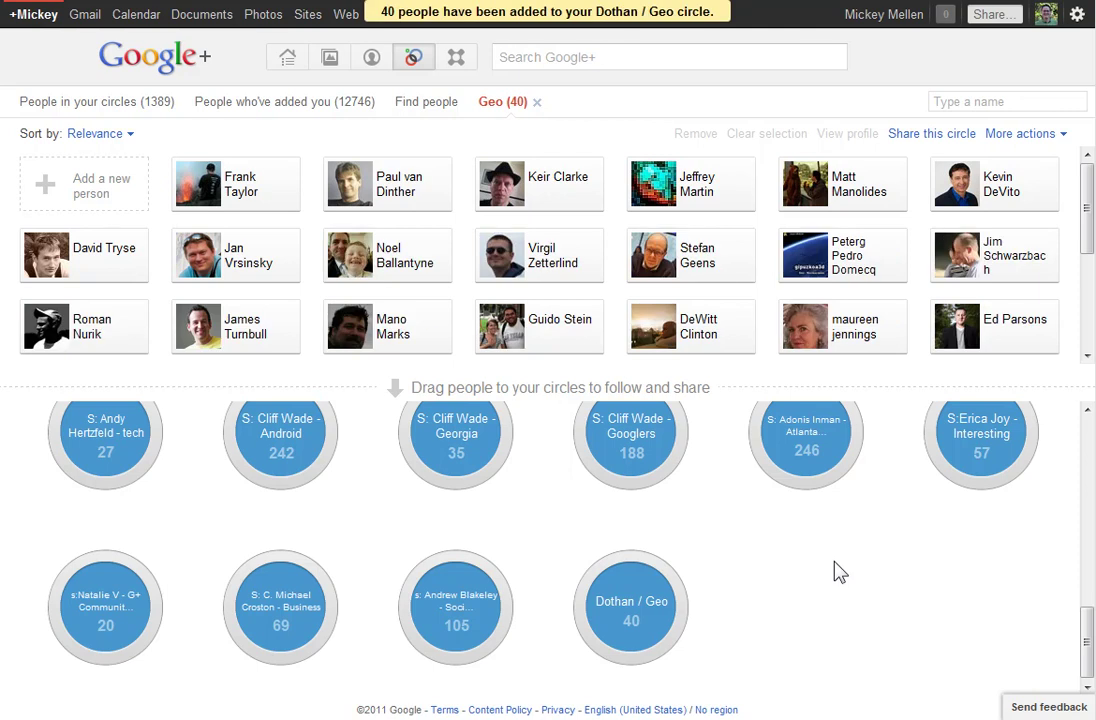
- Delete the Dothan / Geo circle
{"action": "left_click", "coordinate": [630, 608]}
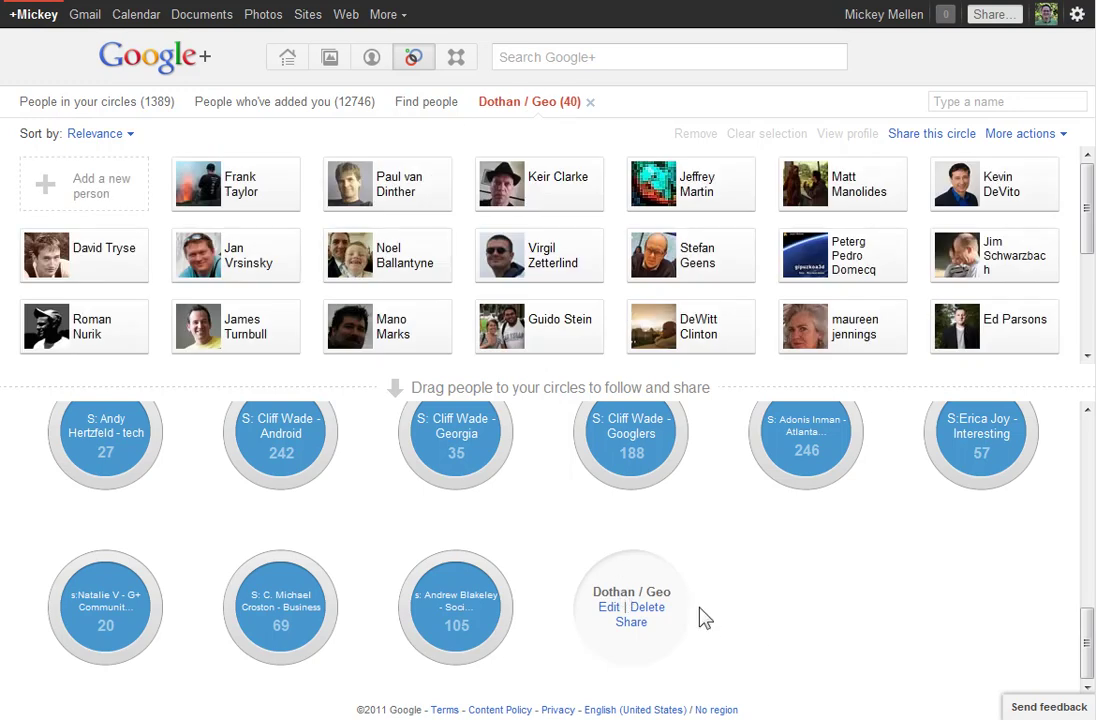
{"action": "left_click", "coordinate": [648, 608]}
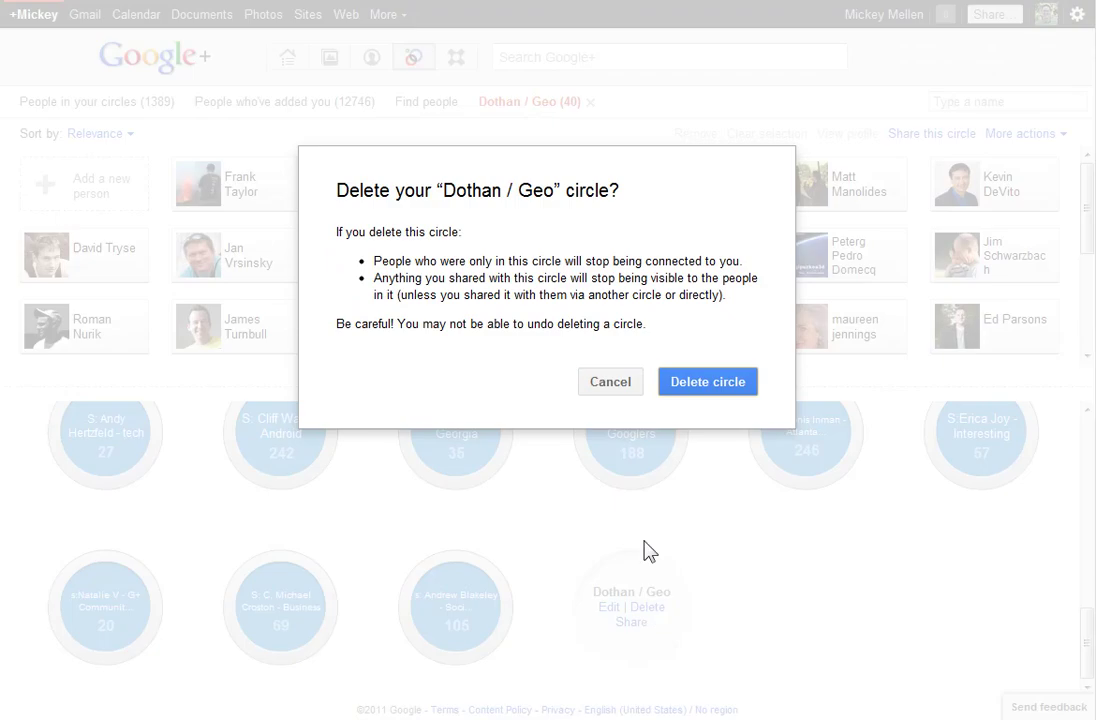
{"action": "left_click", "coordinate": [698, 386]}
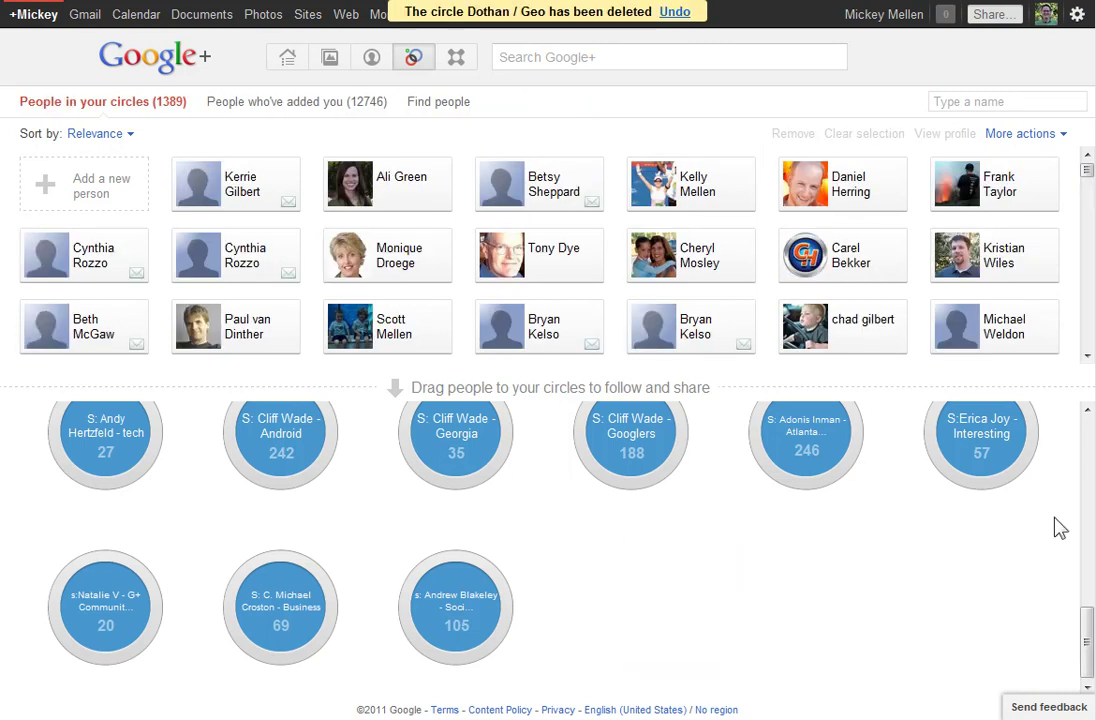
- Draft a share of the Geo circle with the comment "These are some great Google Earth/Maps folks." and discard it
{"action": "left_click_drag", "start_coordinate": [1086, 645], "coordinate": [1079, 509]}
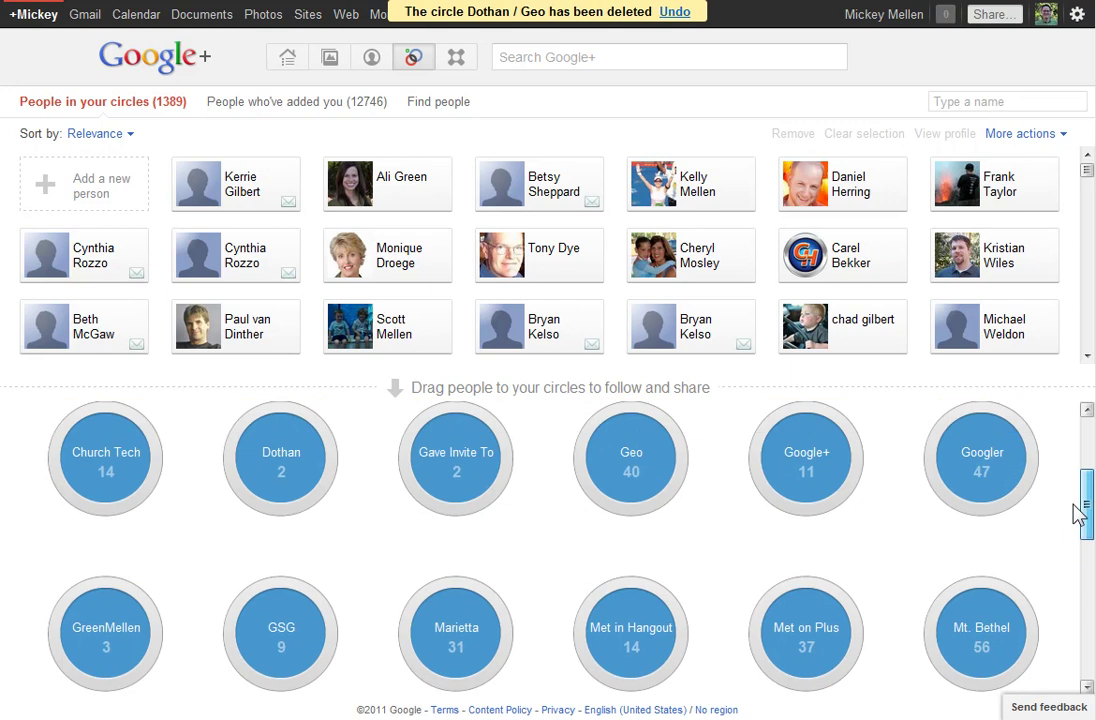
{"action": "left_click", "coordinate": [628, 495]}
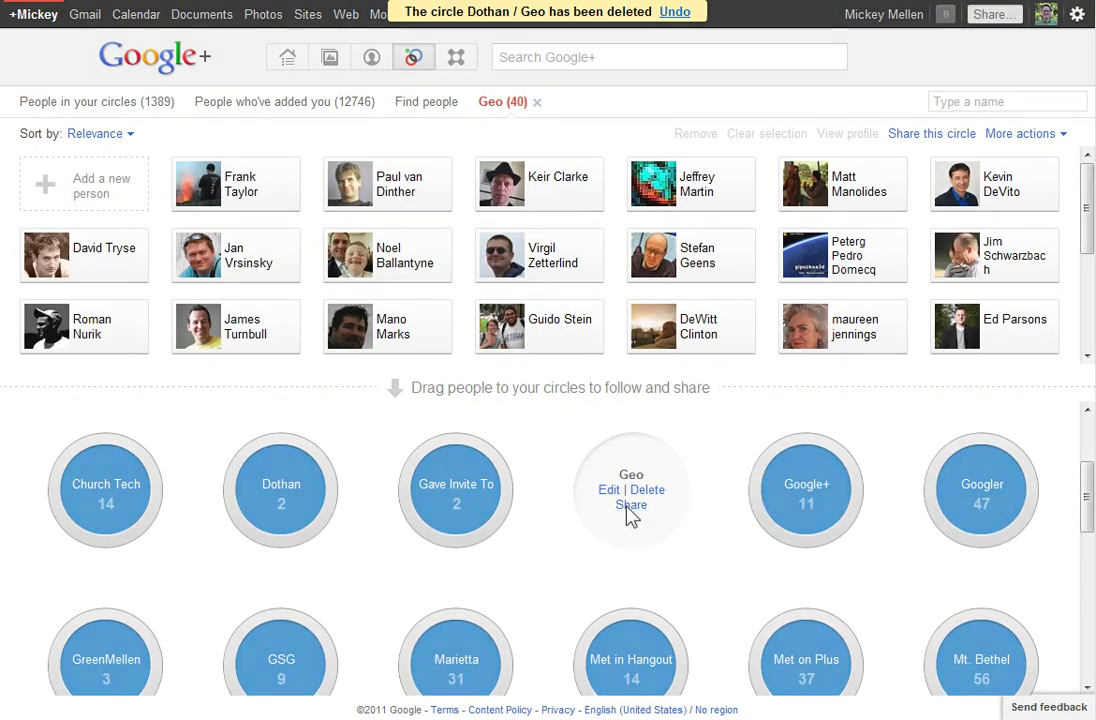
{"action": "left_click", "coordinate": [629, 508]}
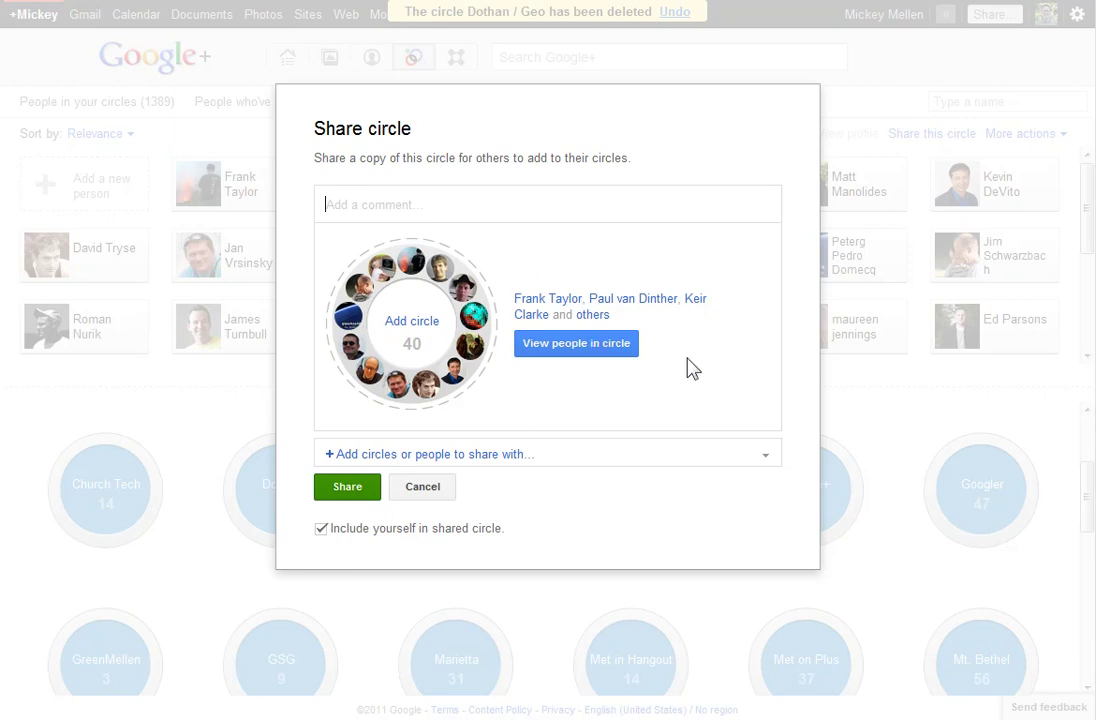
{"action": "type", "text": "There are some great Google Earth/Maps folks."}
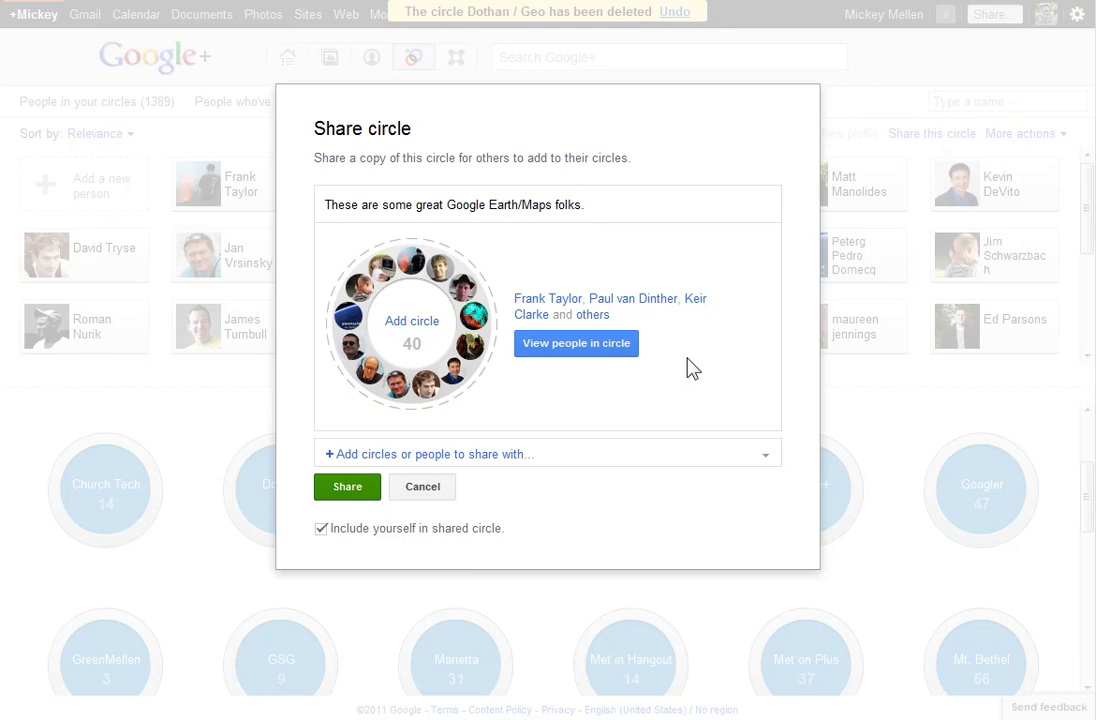
{"action": "left_click", "coordinate": [509, 456]}
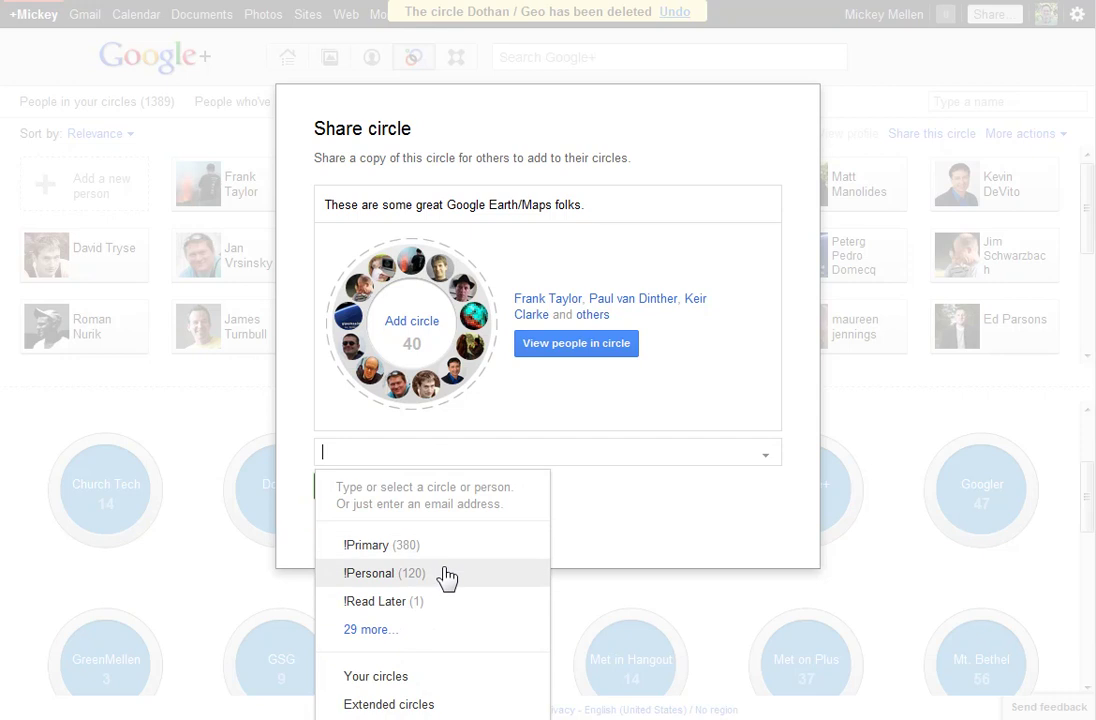
{"action": "left_click", "coordinate": [624, 502]}
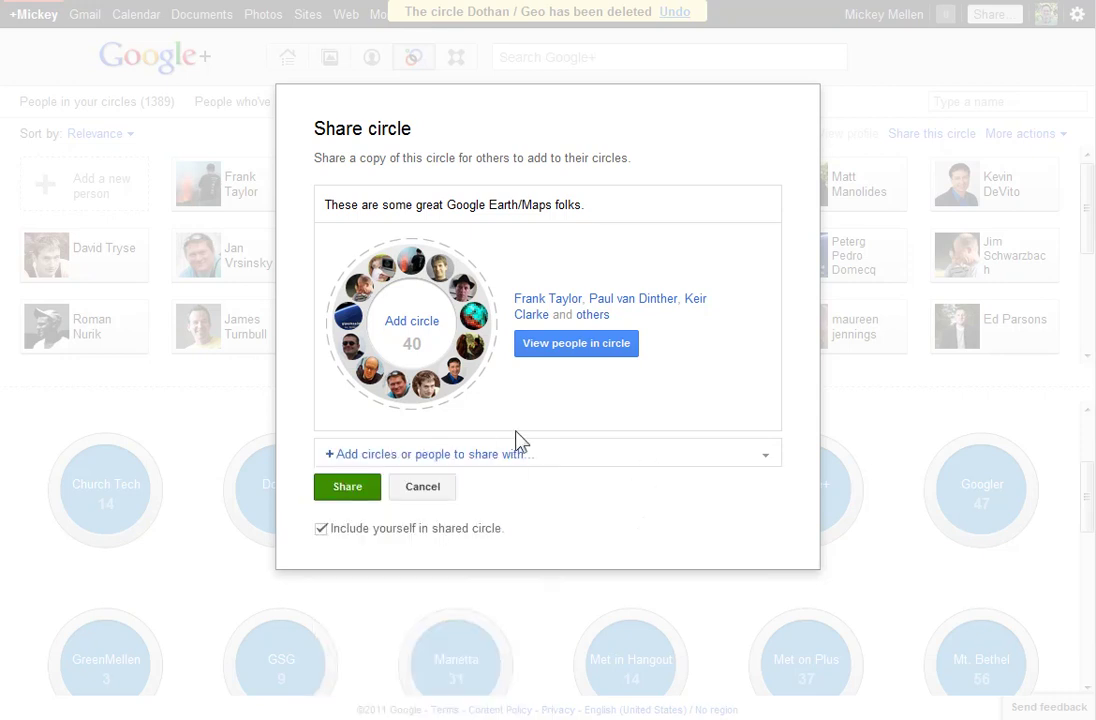
{"action": "left_click", "coordinate": [424, 487]}
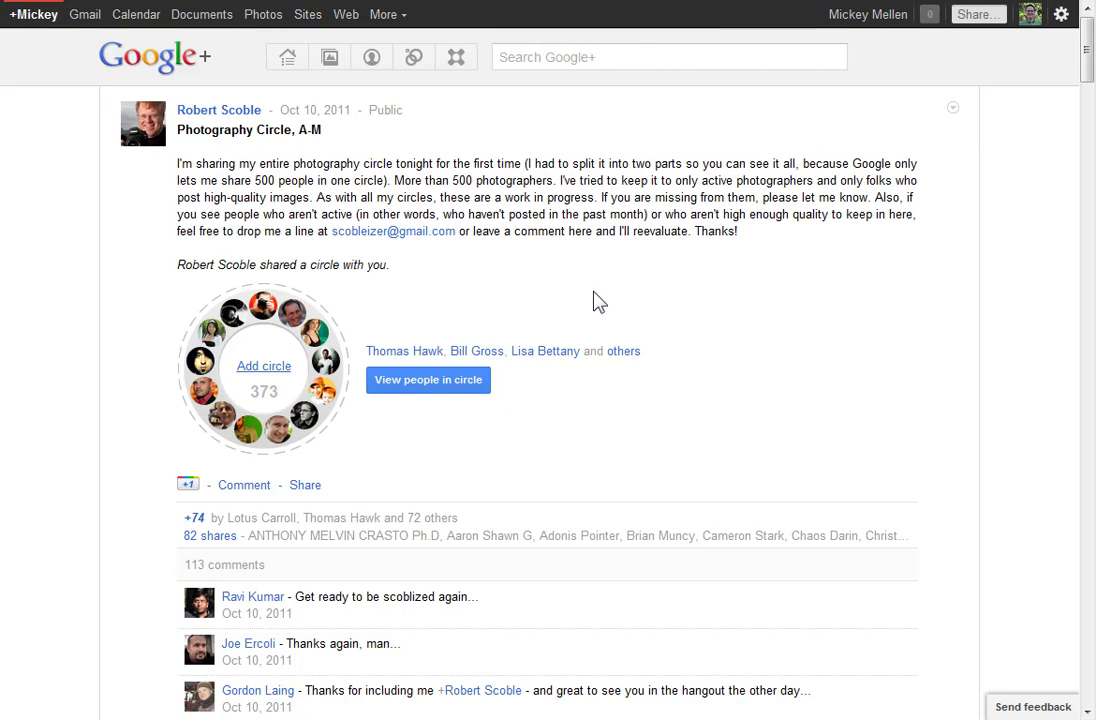
- View the add-circle dialog for the shared "Photography Circle, A-M" and close it without adding anyone
{"action": "left_click", "coordinate": [264, 370]}
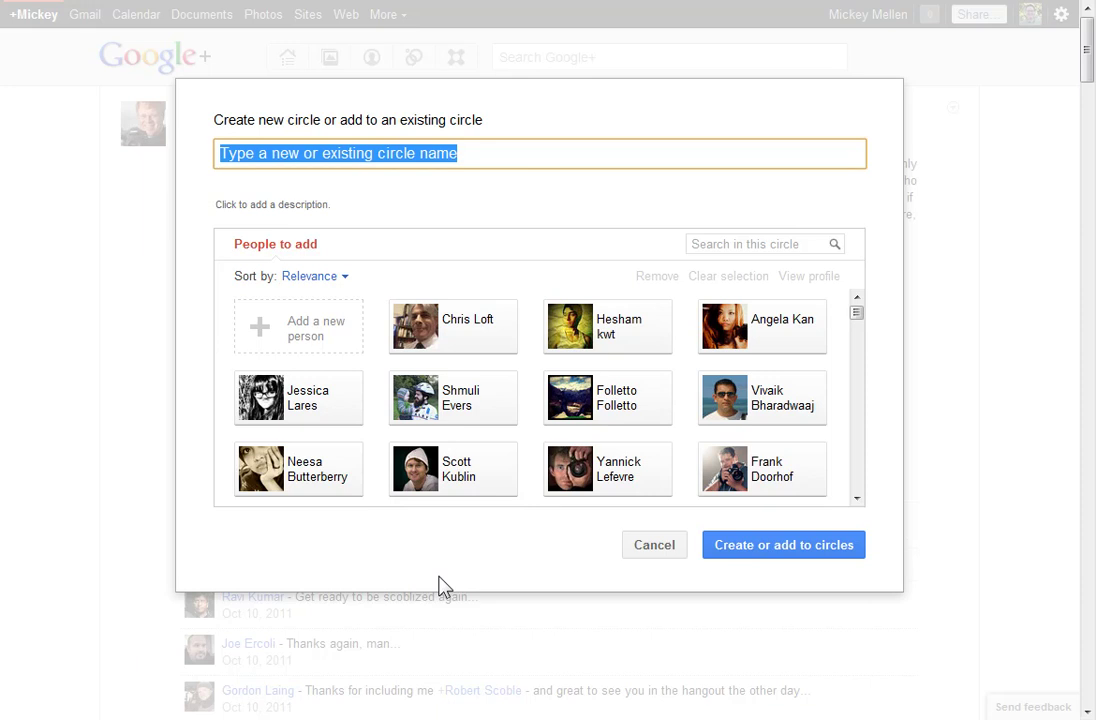
{"action": "left_click", "coordinate": [647, 549]}
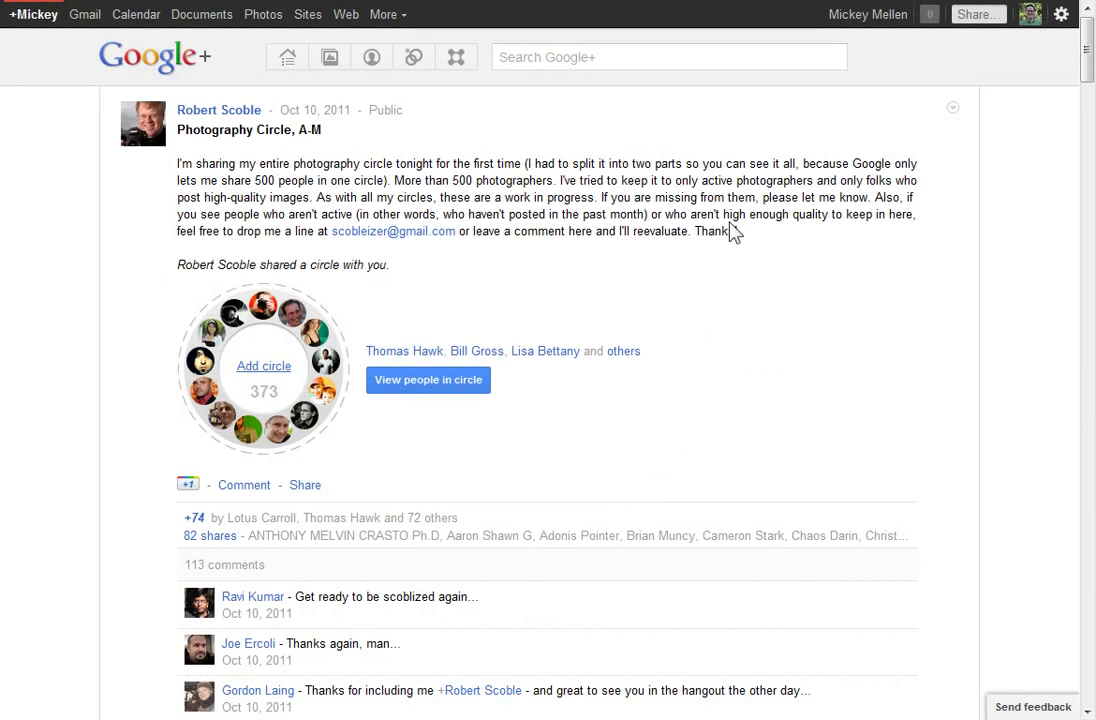
- Return to the Circles page and examine the circles whose names start with "S:"
{"action": "left_click", "coordinate": [414, 59]}
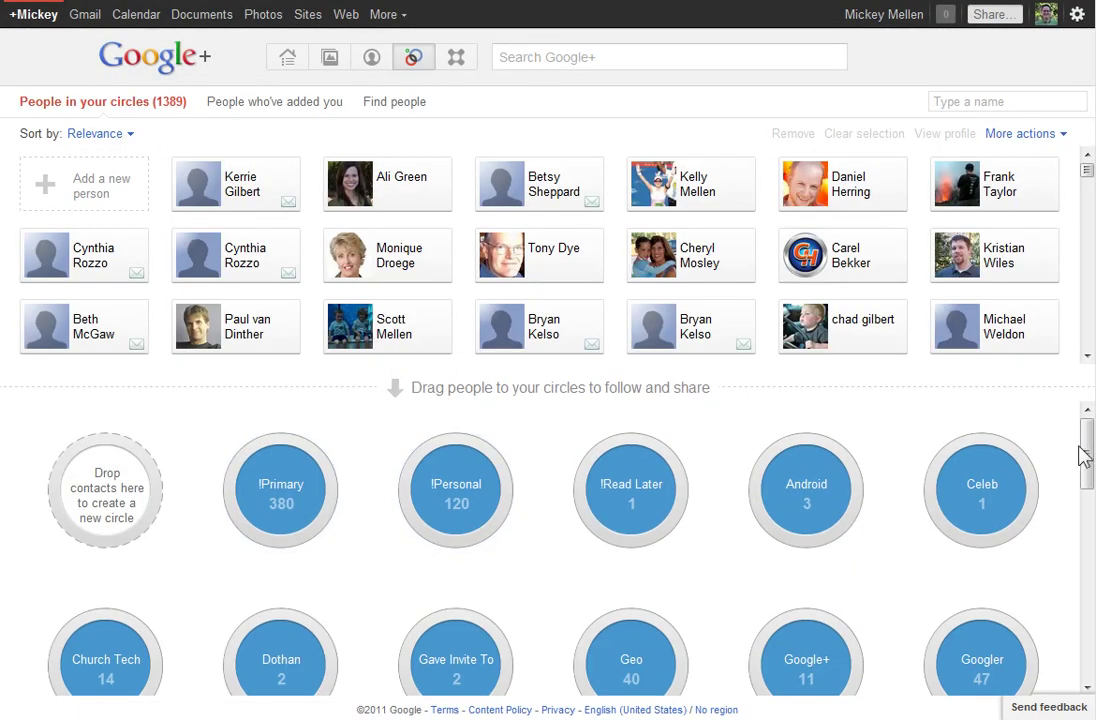
{"action": "left_click_drag", "start_coordinate": [1086, 440], "coordinate": [1088, 568]}
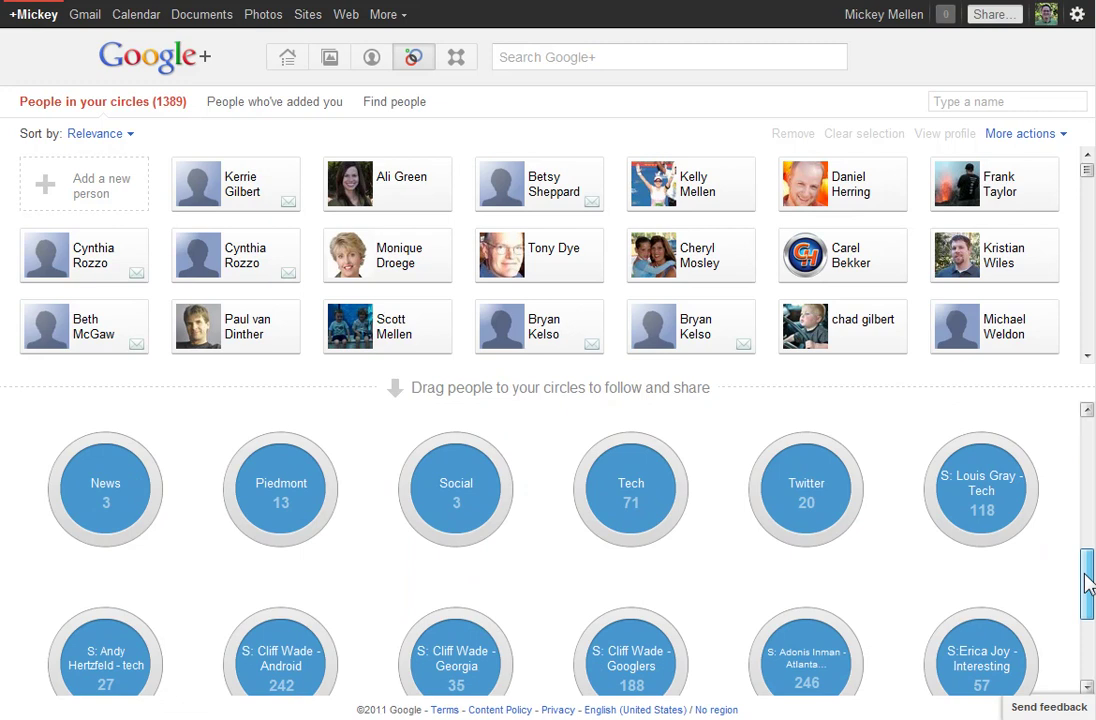
{"action": "mouse_move", "coordinate": [985, 485]}
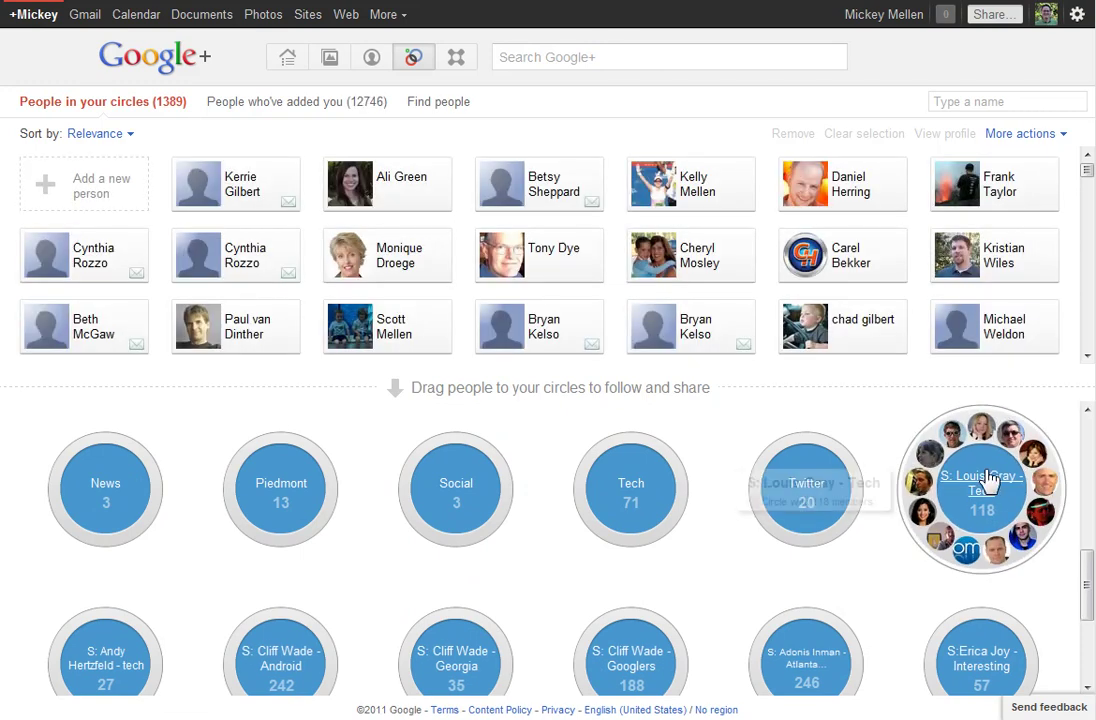
{"action": "scroll", "coordinate": [890, 580], "scroll_direction": "down", "scroll_amount": 2}
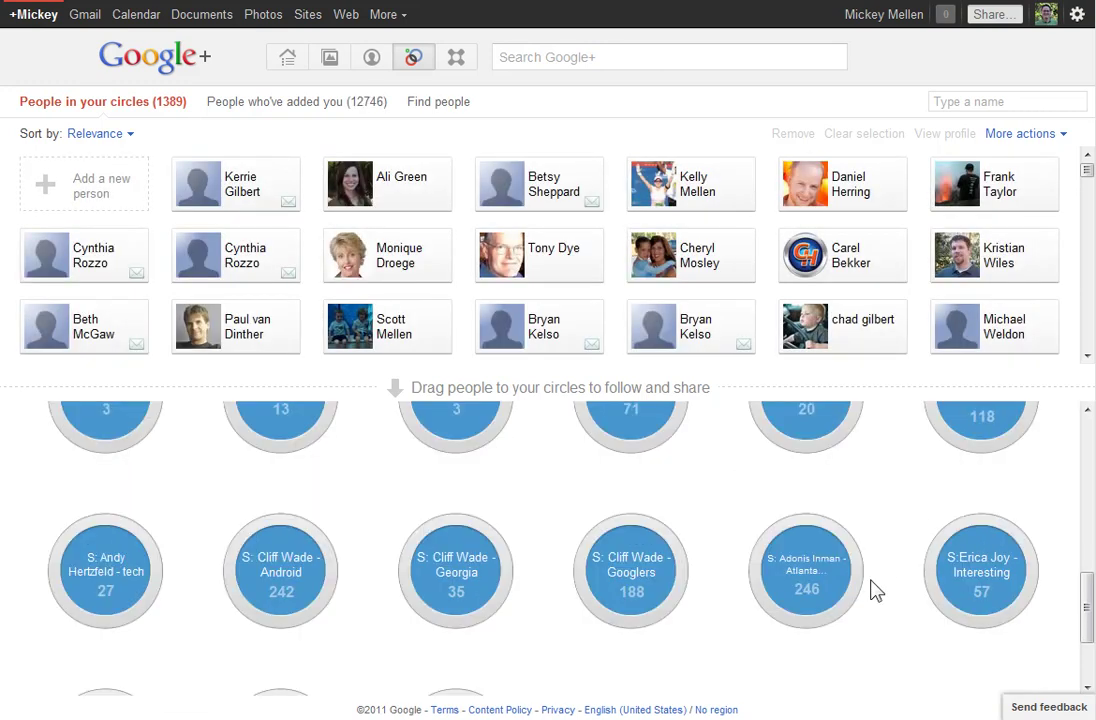
{"action": "mouse_move", "coordinate": [995, 560]}
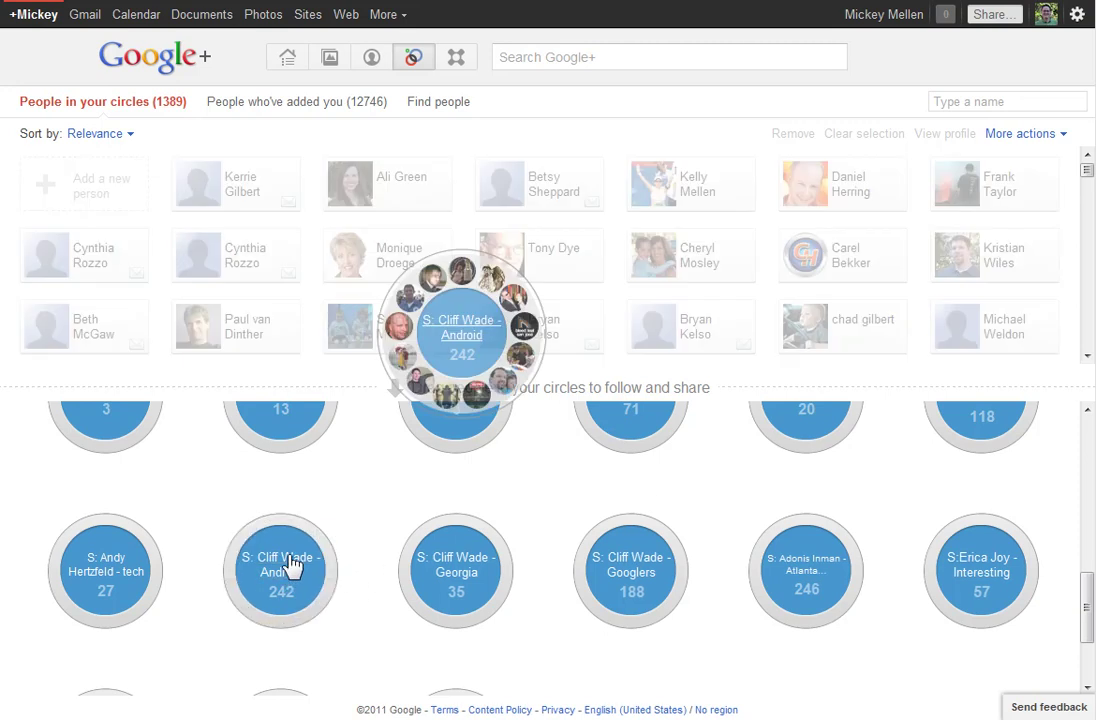
- View the members of the "S:" Android circle and the "S:" tech circle, and check which circles one tech member belongs to
{"action": "left_click", "coordinate": [290, 565]}
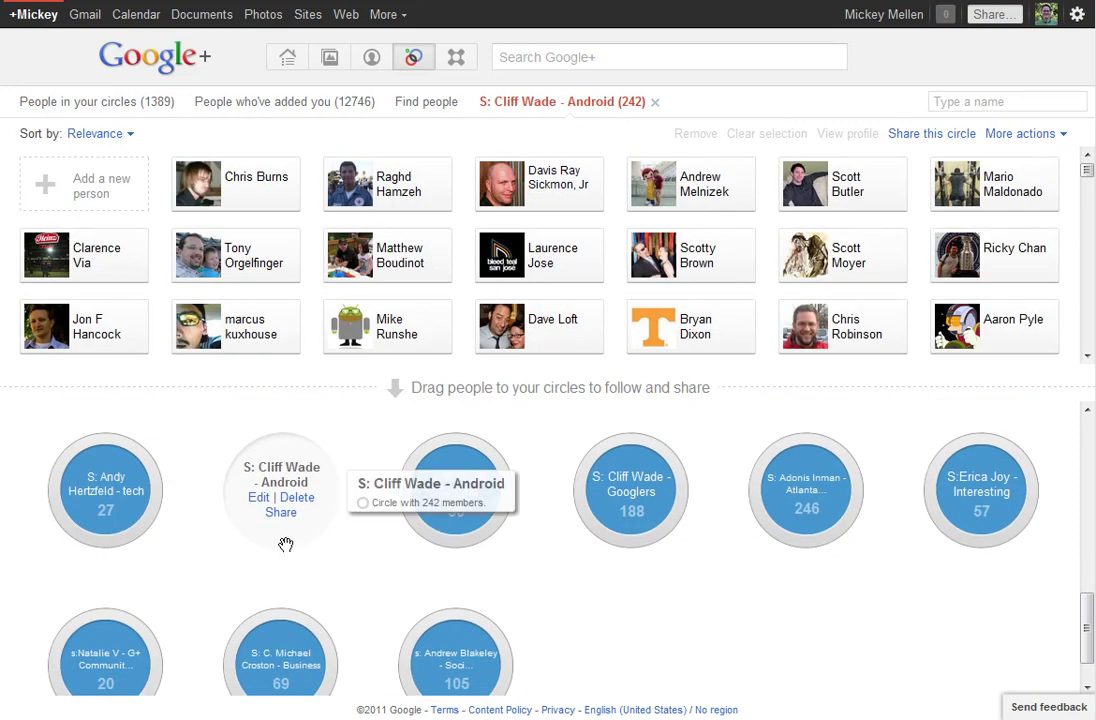
{"action": "mouse_move", "coordinate": [108, 489]}
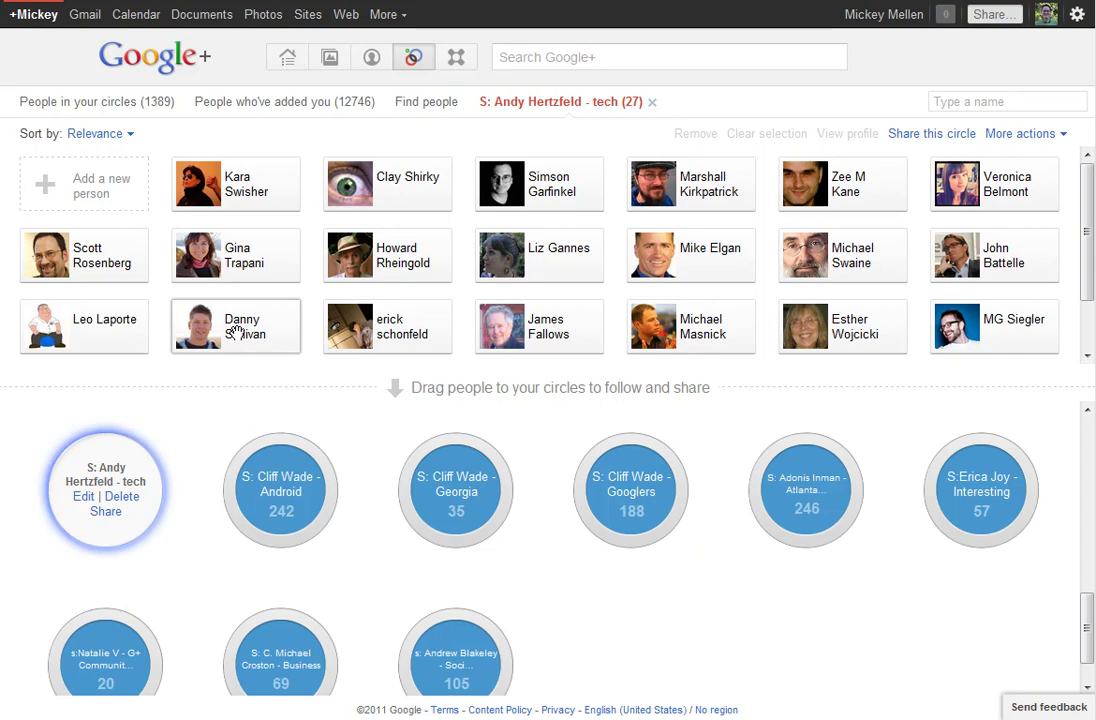
{"action": "mouse_move", "coordinate": [236, 332]}
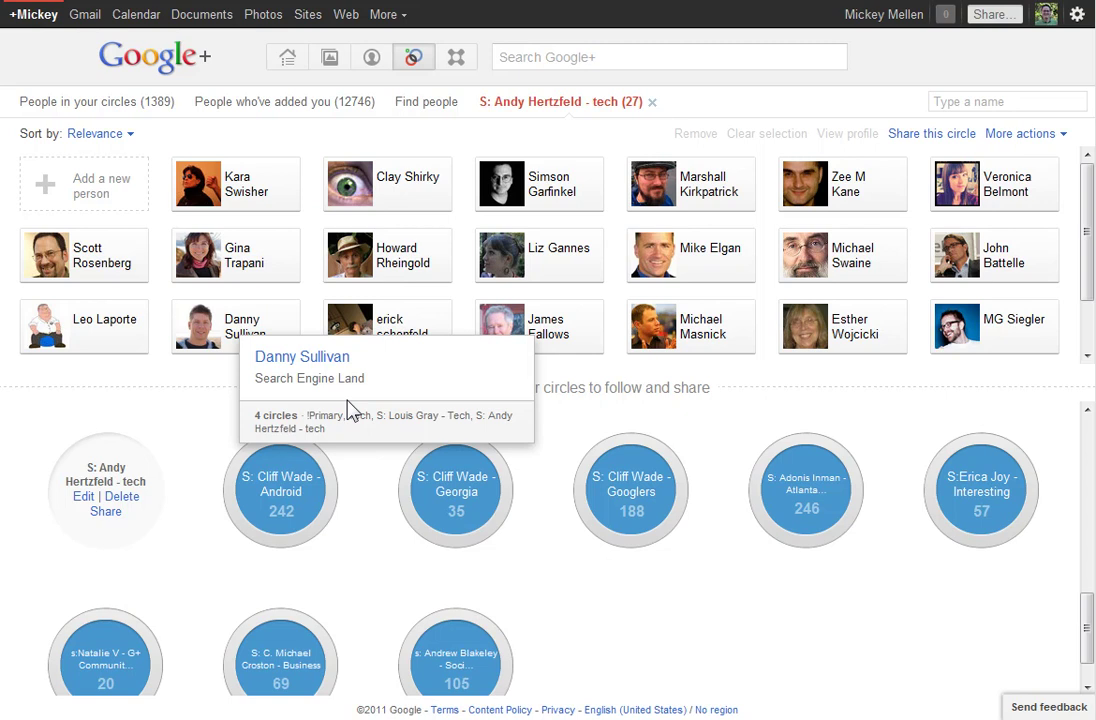
- Examine the regular circles from the start of the list, including !Primary, !Personal, Android, Dothan, Met in Hangout and Met on Plus
{"action": "scroll", "coordinate": [741, 632], "scroll_direction": "up", "scroll_amount": 5}
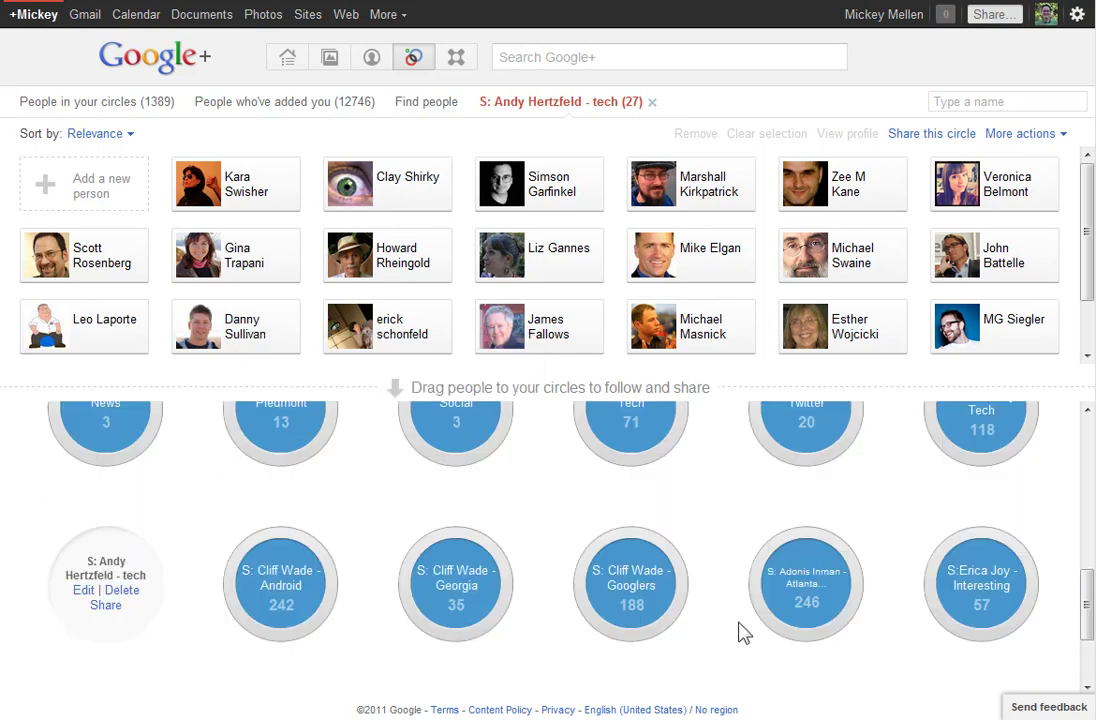
{"action": "scroll", "coordinate": [720, 637], "scroll_direction": "up", "scroll_amount": 5}
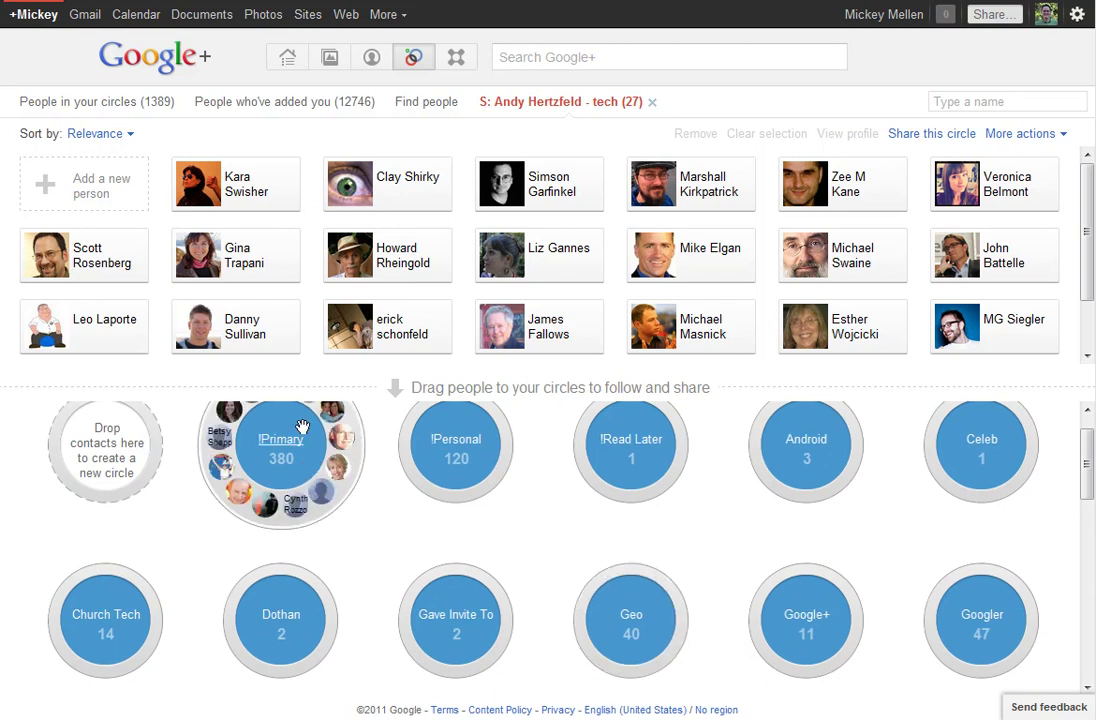
{"action": "mouse_move", "coordinate": [287, 442]}
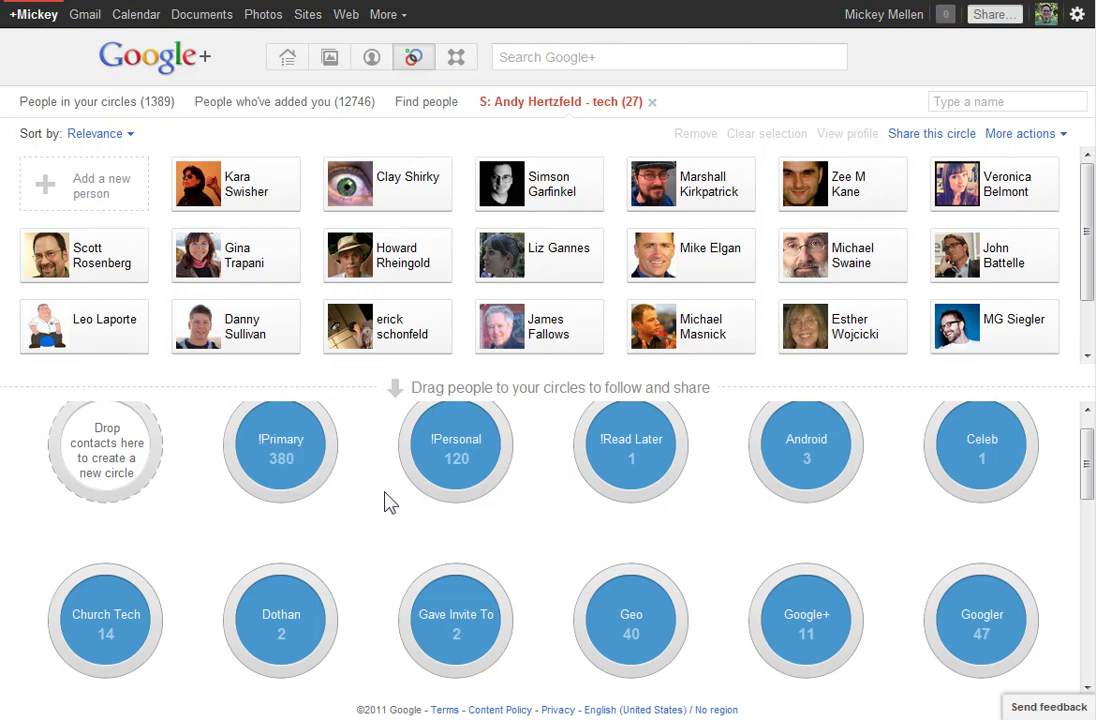
{"action": "mouse_move", "coordinate": [492, 497]}
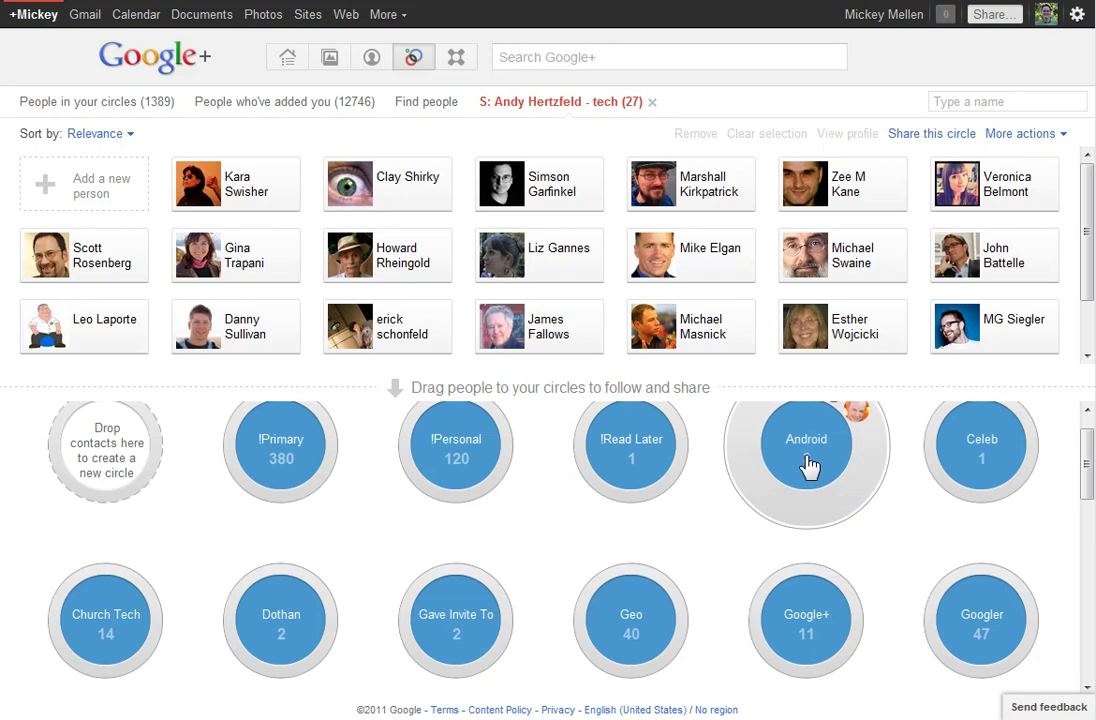
{"action": "mouse_move", "coordinate": [749, 572]}
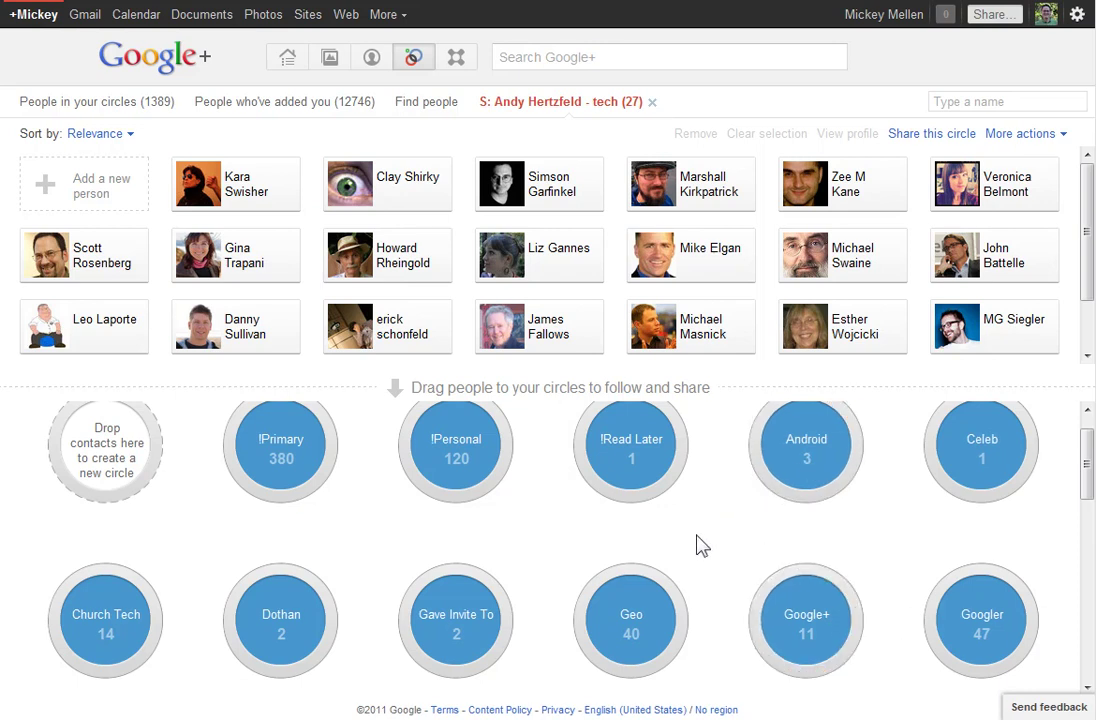
{"action": "scroll", "coordinate": [680, 550], "scroll_direction": "down", "scroll_amount": 1}
{"action": "mouse_move", "coordinate": [298, 560]}
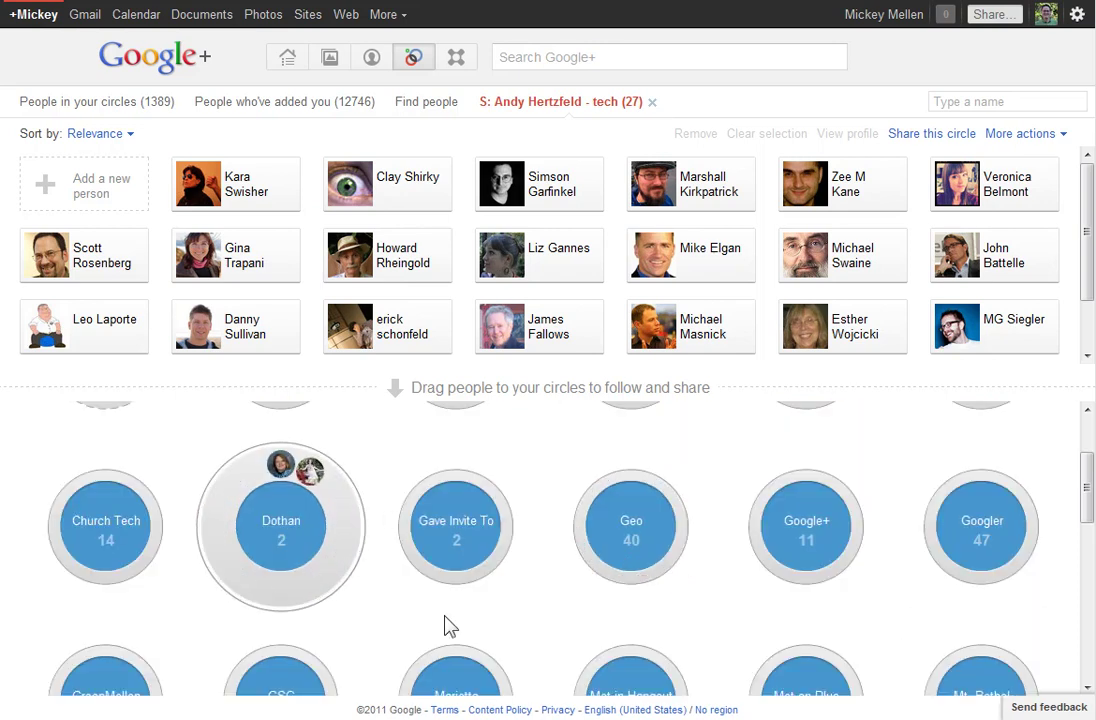
{"action": "scroll", "coordinate": [545, 592], "scroll_direction": "down", "scroll_amount": 1}
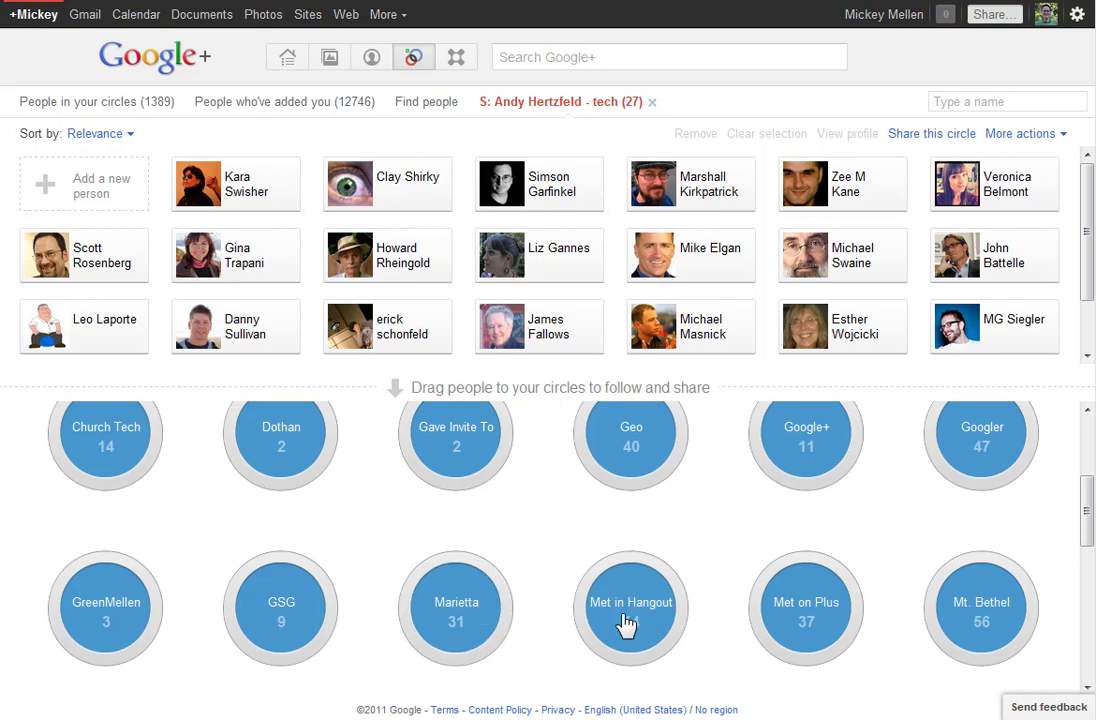
{"action": "mouse_move", "coordinate": [790, 612]}
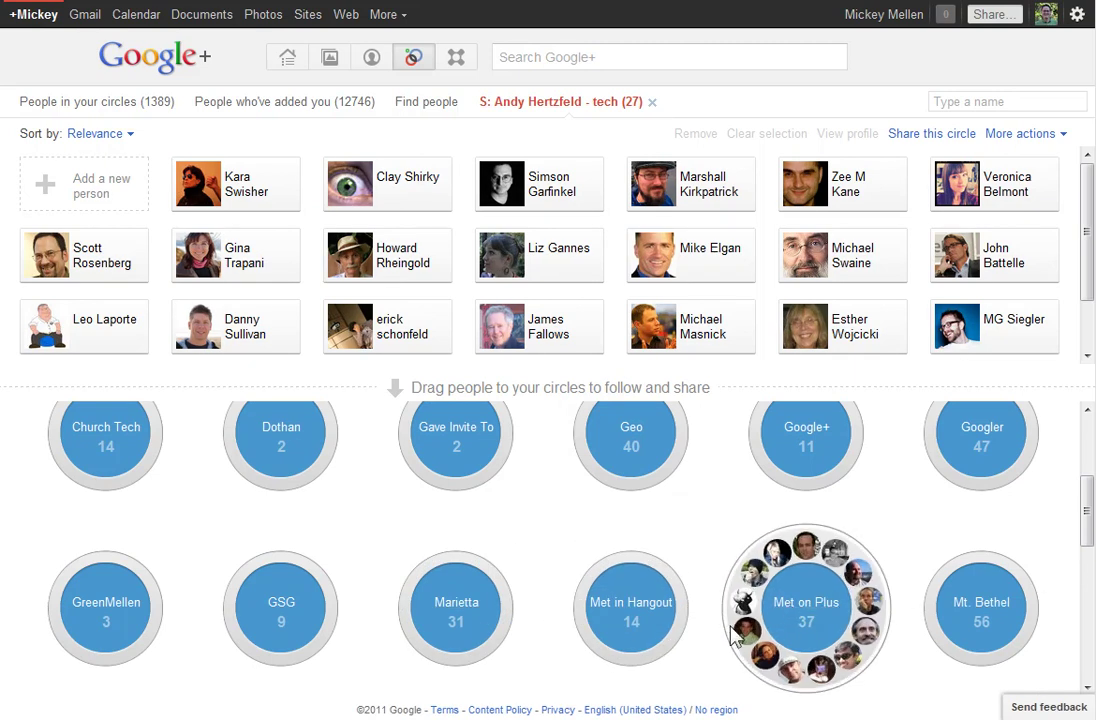
{"action": "scroll", "coordinate": [702, 629], "scroll_direction": "down", "scroll_amount": 1}
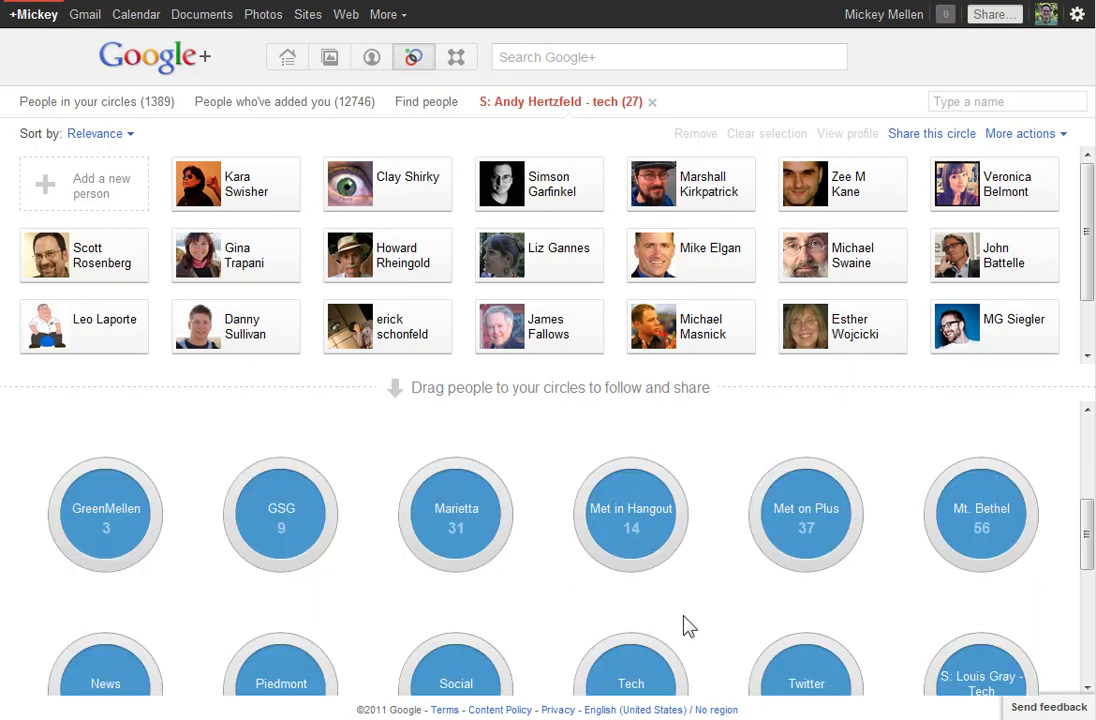